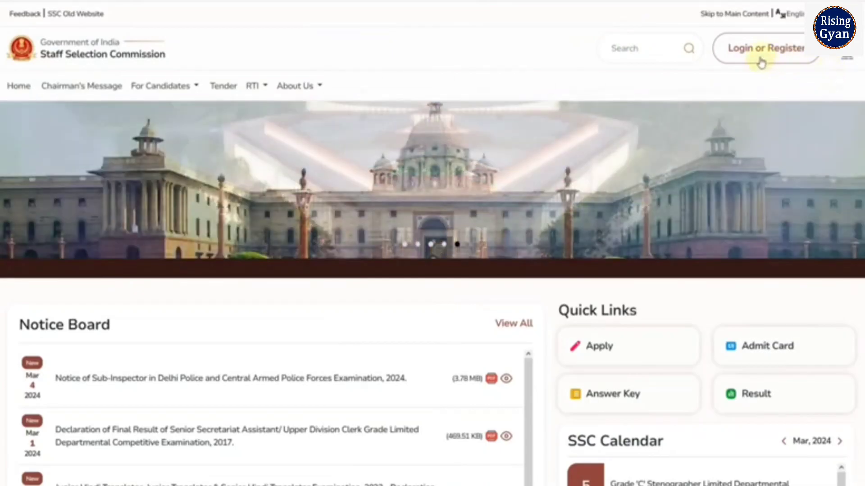
- Start a new One Time Registration from Login or Register and open its Personal Details form
{"action": "left_click", "coordinate": [761, 61]}
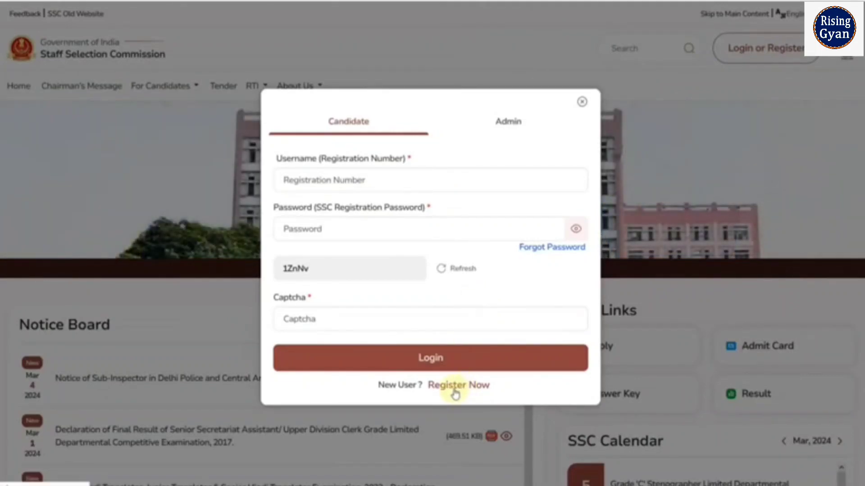
{"action": "left_click", "coordinate": [456, 391]}
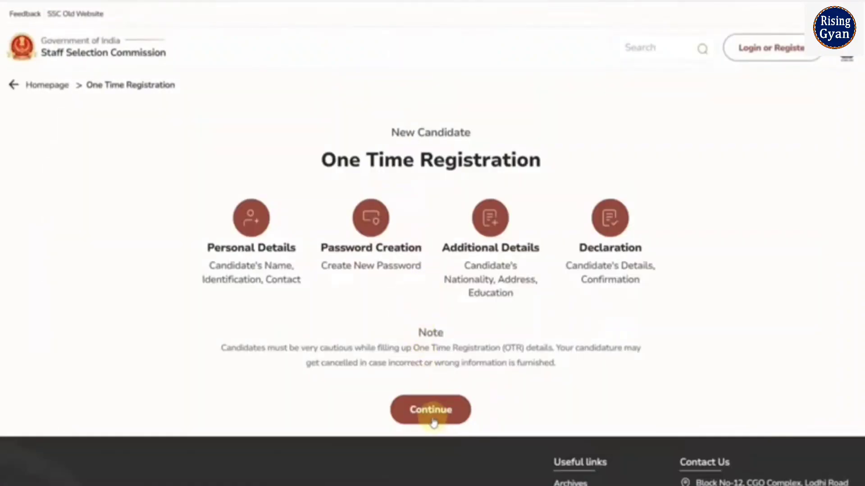
{"action": "left_click", "coordinate": [432, 421]}
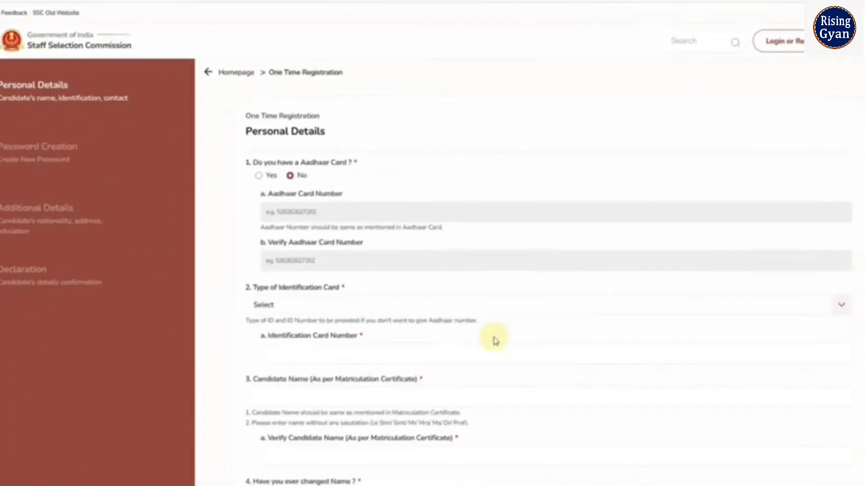
- Enlarge the page and answer Yes to having an Aadhaar card, selecting the Aadhaar number fields
{"action": "key", "text": "ctrl+plus"}
{"action": "key", "text": "ctrl+plus"}
{"action": "scroll", "coordinate": [532, 263], "scroll_direction": "down", "scroll_amount": 3}
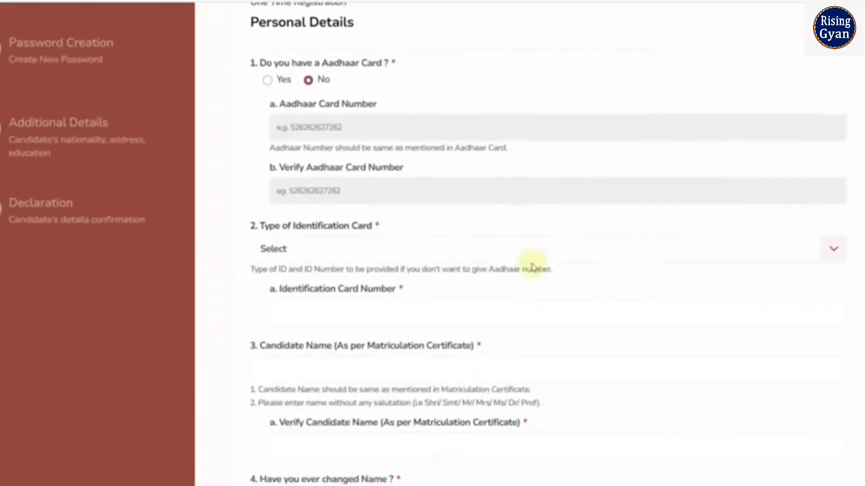
{"action": "left_click", "coordinate": [267, 81]}
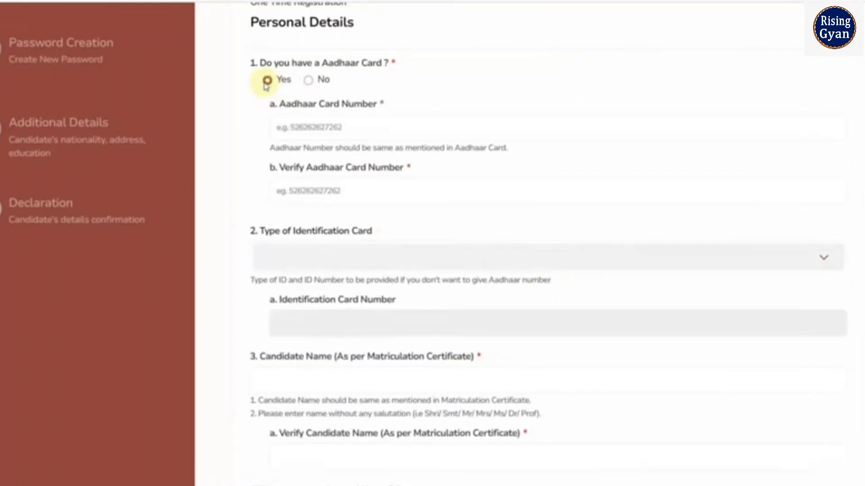
{"action": "left_click", "coordinate": [318, 127]}
{"action": "left_click", "coordinate": [325, 189]}
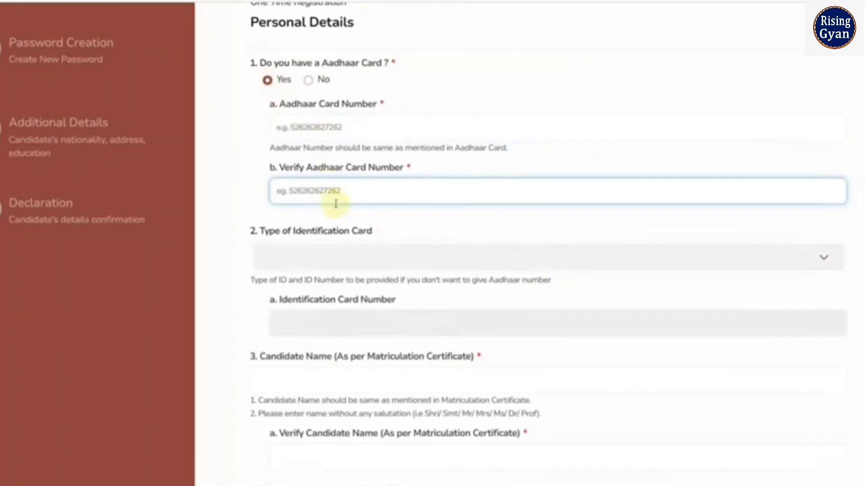
- Try No with Pan Card as the identification type, then switch the Aadhaar answer back to Yes
{"action": "left_click", "coordinate": [308, 80]}
{"action": "scroll", "coordinate": [332, 156], "scroll_direction": "down", "scroll_amount": 3}
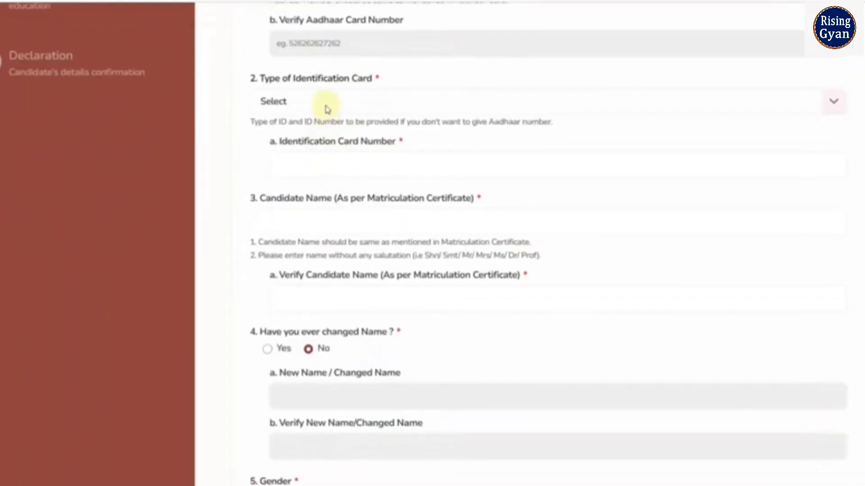
{"action": "left_click", "coordinate": [327, 107]}
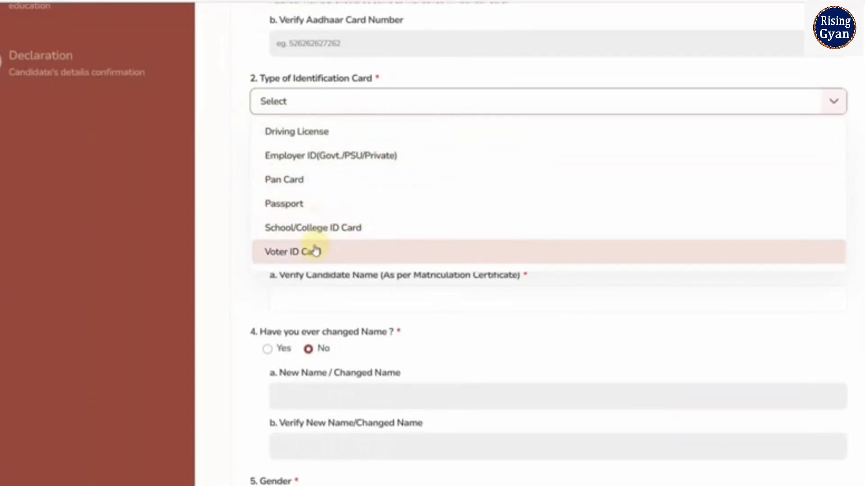
{"action": "left_click", "coordinate": [295, 181]}
{"action": "left_click", "coordinate": [305, 172]}
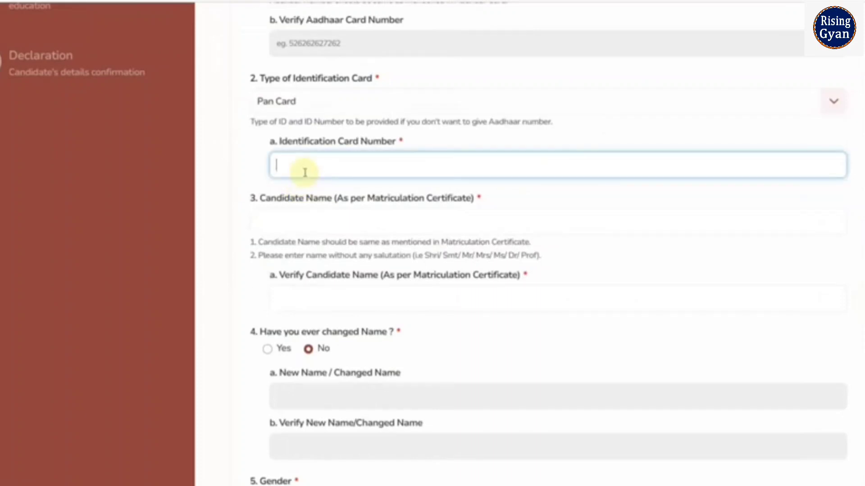
{"action": "scroll", "coordinate": [323, 182], "scroll_direction": "up", "scroll_amount": 3}
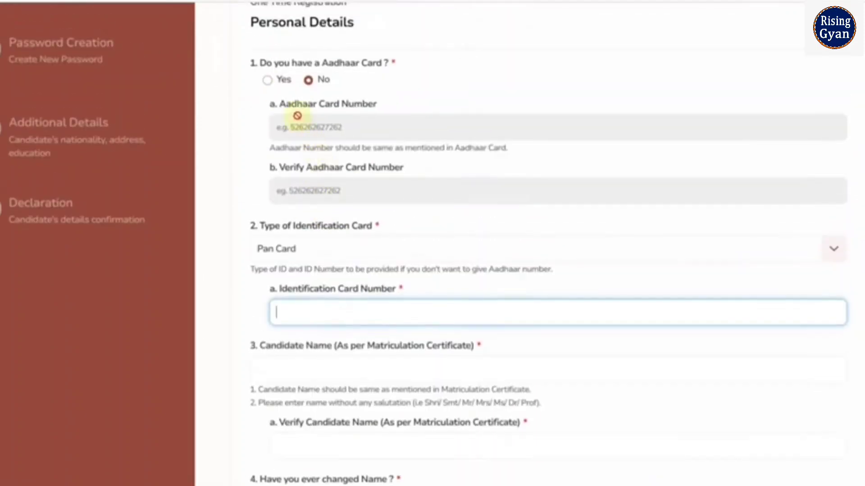
{"action": "left_click", "coordinate": [269, 84]}
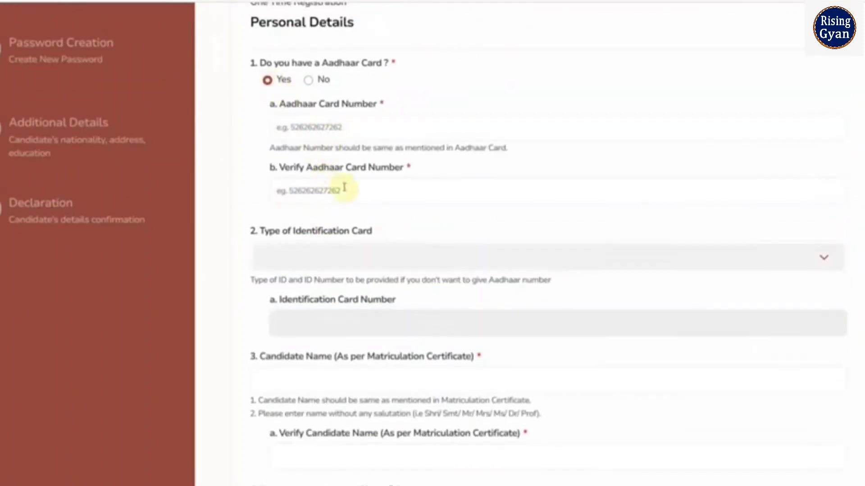
{"action": "scroll", "coordinate": [354, 189], "scroll_direction": "down", "scroll_amount": 5}
{"action": "left_click", "coordinate": [301, 159]}
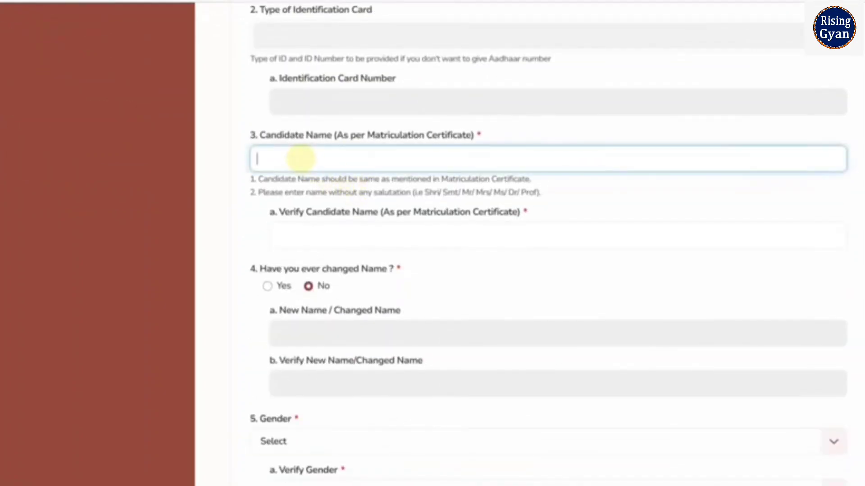
- Enter the candidate's full name in both name fields and answer No to the changed-name question
{"action": "key", "text": "Tab"}
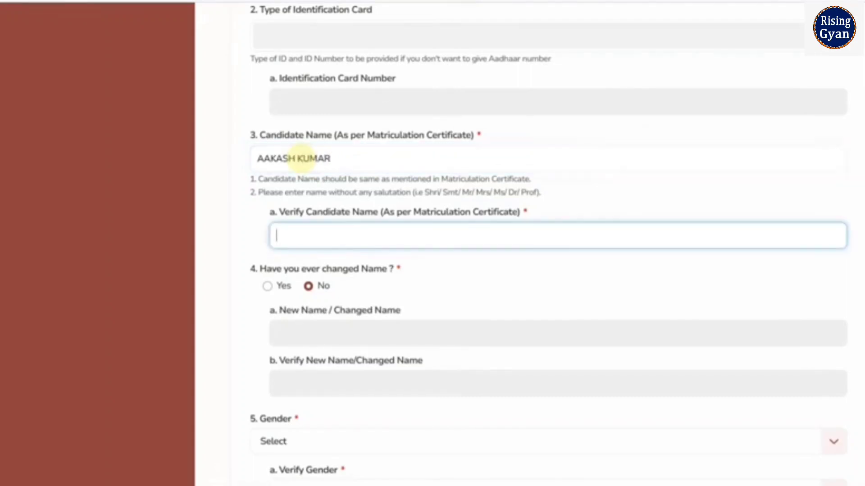
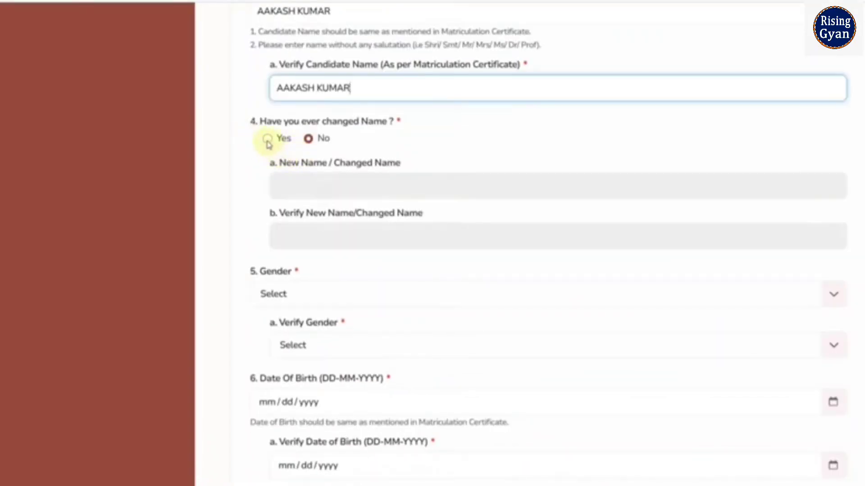
{"action": "left_click", "coordinate": [268, 140]}
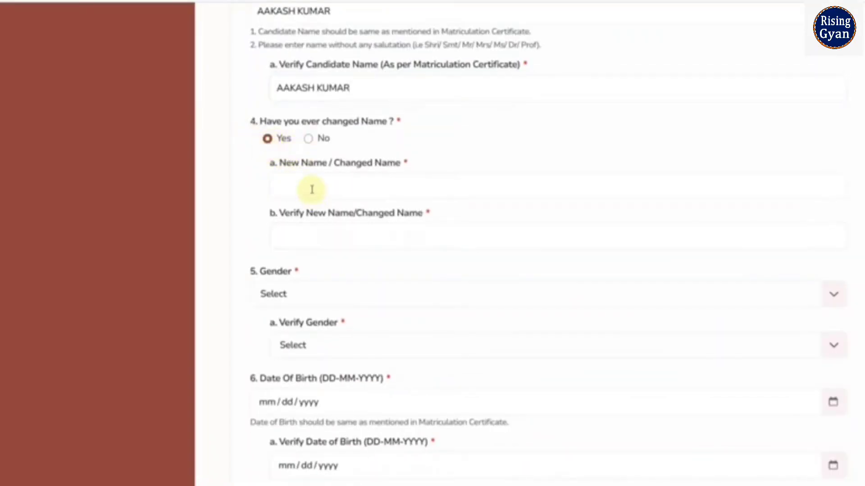
{"action": "left_click", "coordinate": [308, 139]}
{"action": "scroll", "coordinate": [311, 189], "scroll_direction": "down", "scroll_amount": 3}
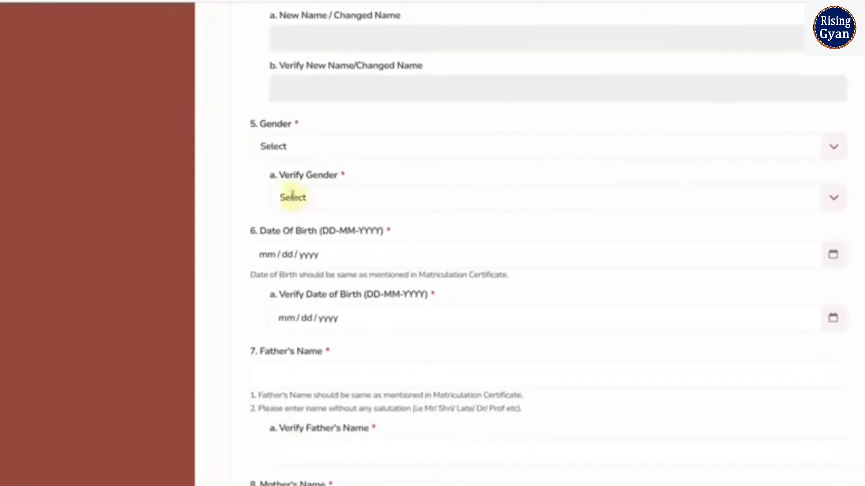
- Set Gender and Verify Gender to Male
{"action": "left_click", "coordinate": [289, 156]}
{"action": "left_click", "coordinate": [290, 198]}
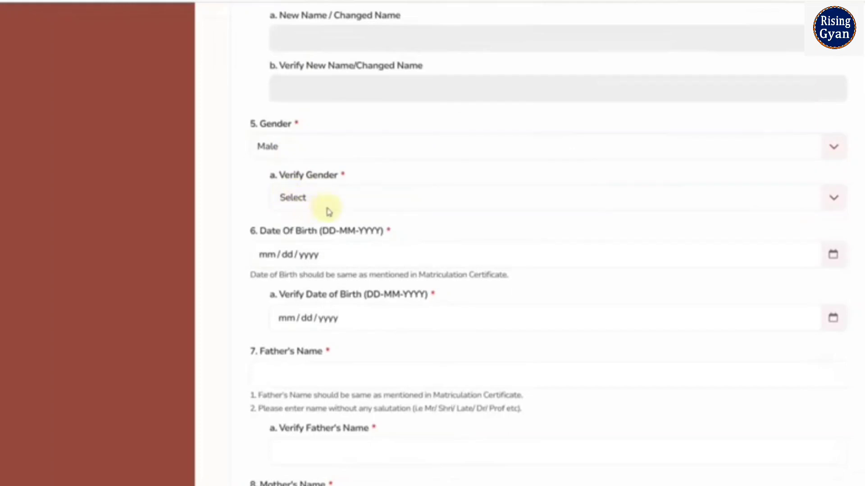
{"action": "left_click", "coordinate": [325, 207]}
{"action": "left_click", "coordinate": [307, 251]}
{"action": "scroll", "coordinate": [360, 216], "scroll_direction": "down", "scroll_amount": 3}
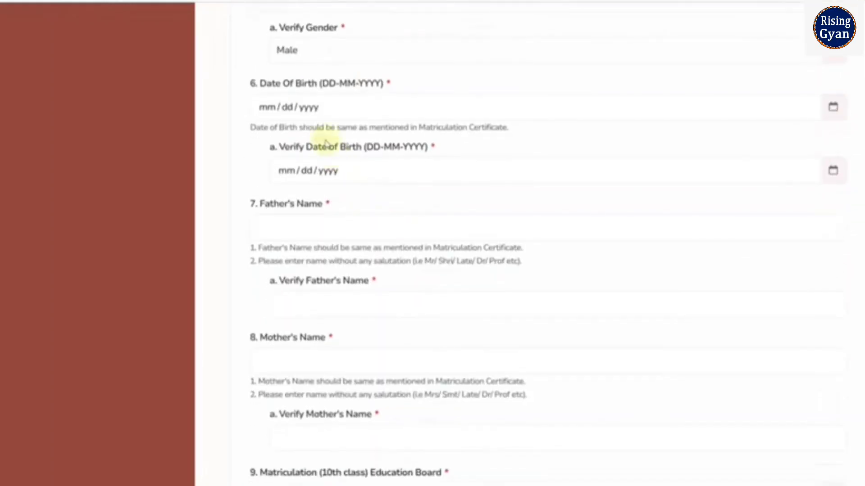
- Pick 02/02/2001 as the date of birth in the calendar
{"action": "left_click", "coordinate": [318, 118]}
{"action": "left_click", "coordinate": [316, 107]}
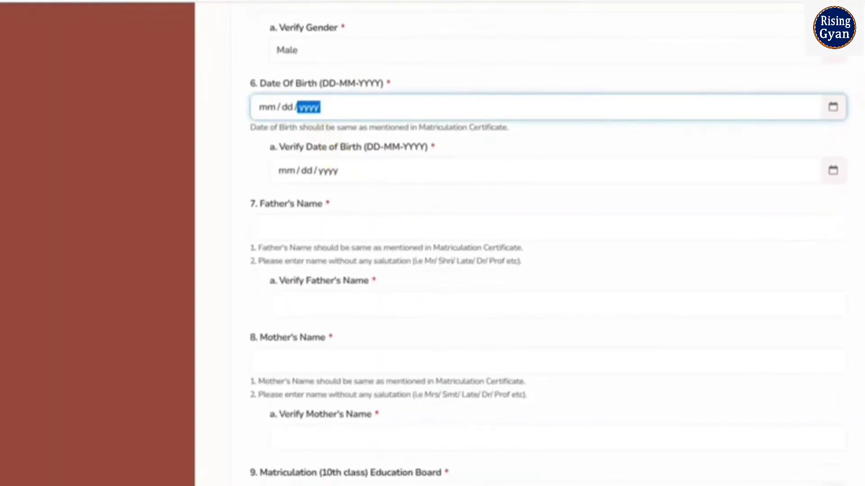
{"action": "left_click", "coordinate": [833, 109]}
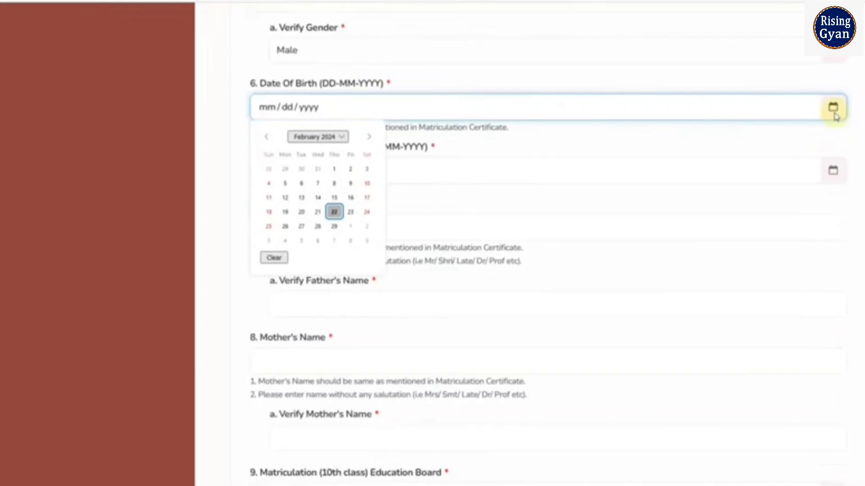
{"action": "left_click", "coordinate": [331, 139]}
{"action": "left_click", "coordinate": [335, 159]}
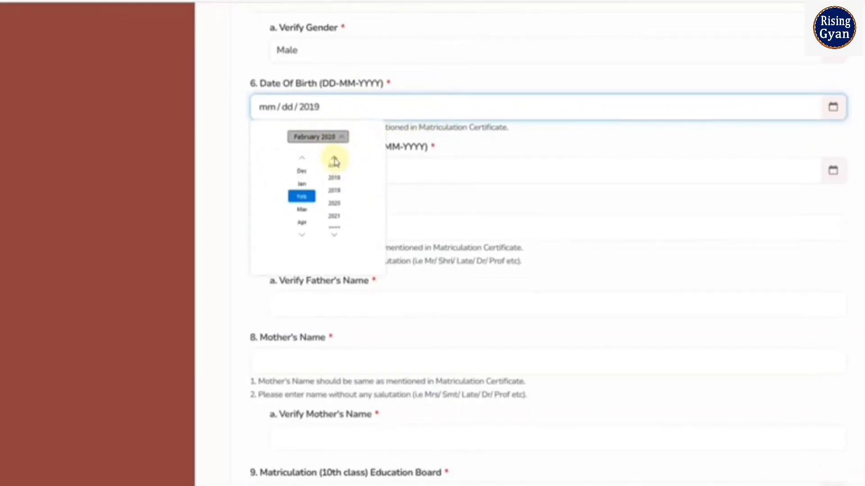
{"action": "left_click", "coordinate": [335, 160]}
{"action": "left_click", "coordinate": [335, 160]}
{"action": "left_click", "coordinate": [335, 160]}
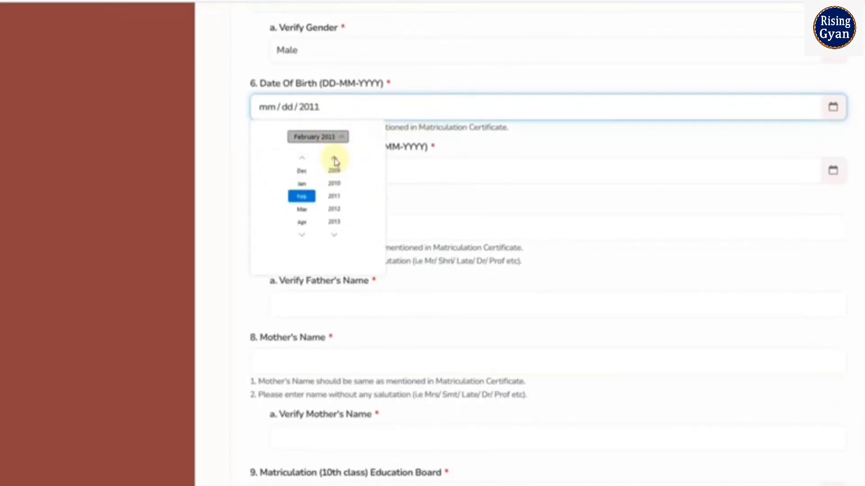
{"action": "left_click", "coordinate": [335, 160]}
{"action": "left_click", "coordinate": [335, 160]}
{"action": "left_click", "coordinate": [334, 160]}
{"action": "left_click", "coordinate": [335, 160]}
{"action": "left_click", "coordinate": [335, 160]}
{"action": "left_click", "coordinate": [334, 160]}
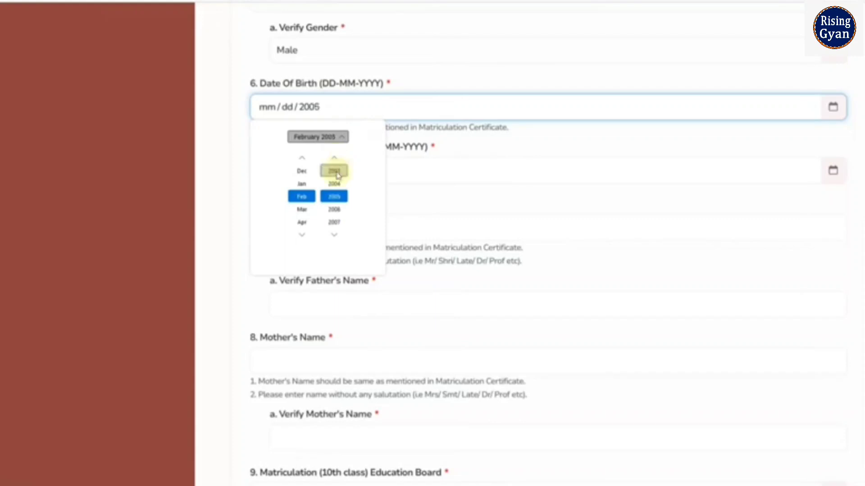
{"action": "left_click", "coordinate": [334, 161]}
{"action": "left_click", "coordinate": [334, 160]}
{"action": "left_click", "coordinate": [334, 172]}
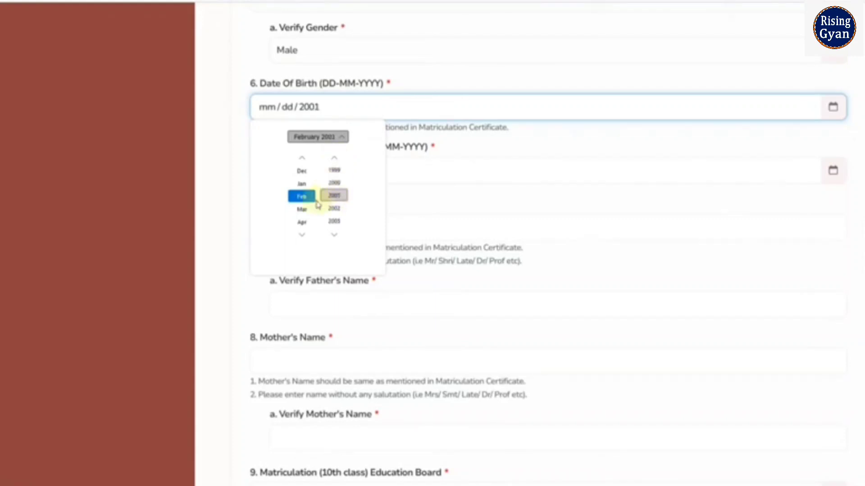
{"action": "left_click", "coordinate": [301, 196]}
{"action": "left_click", "coordinate": [256, 123]}
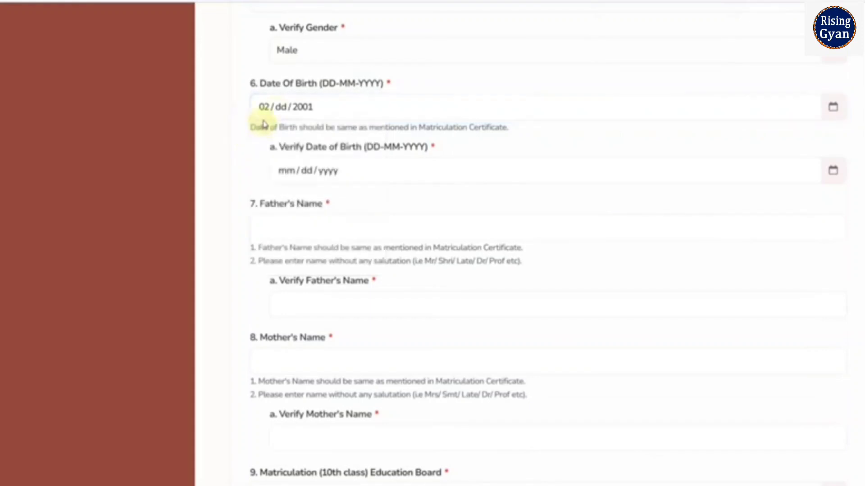
{"action": "left_click", "coordinate": [283, 108]}
{"action": "left_click", "coordinate": [832, 106]}
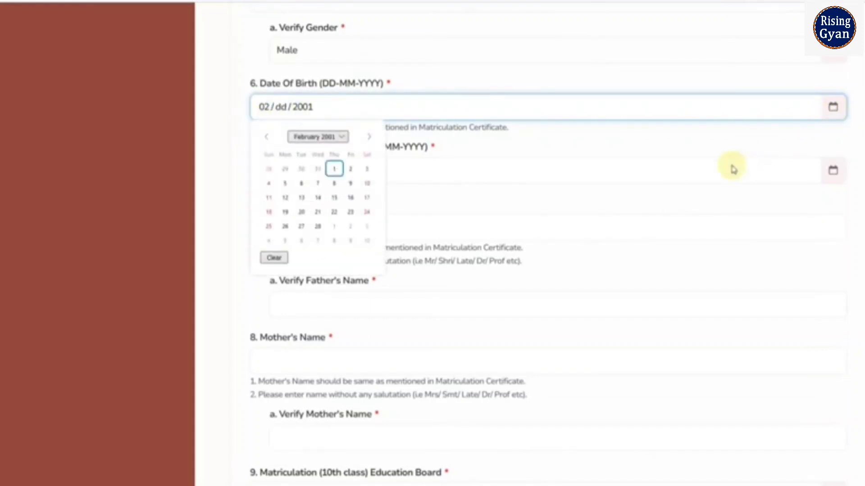
{"action": "left_click", "coordinate": [350, 169]}
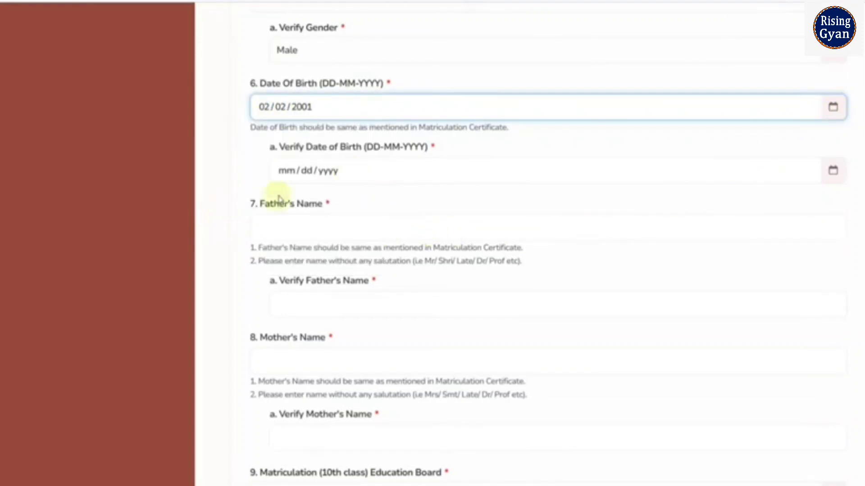
{"action": "left_click", "coordinate": [289, 177]}
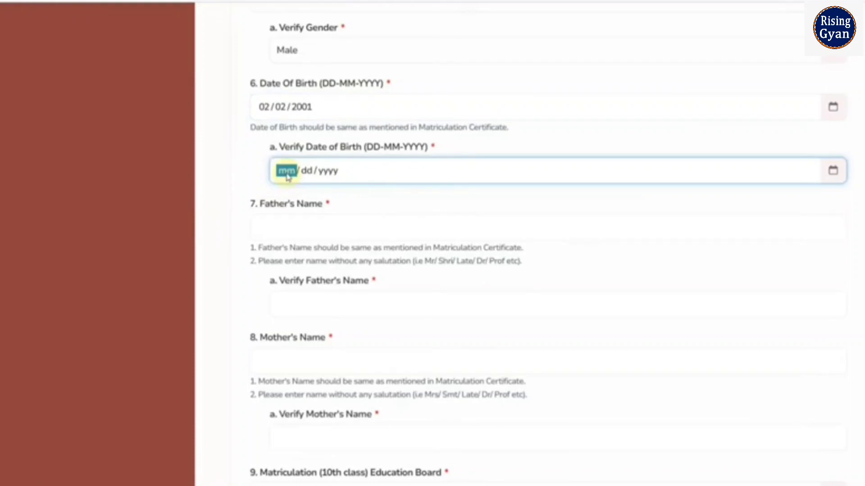
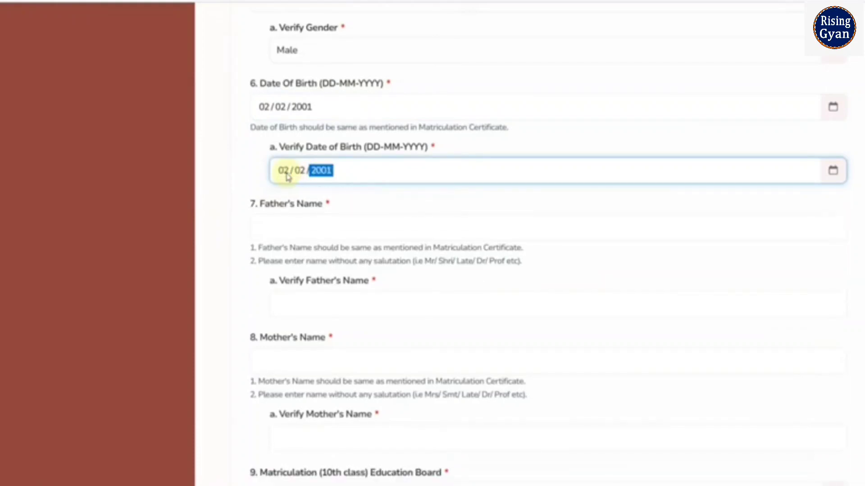
{"action": "left_click", "coordinate": [231, 169]}
{"action": "left_click", "coordinate": [286, 233]}
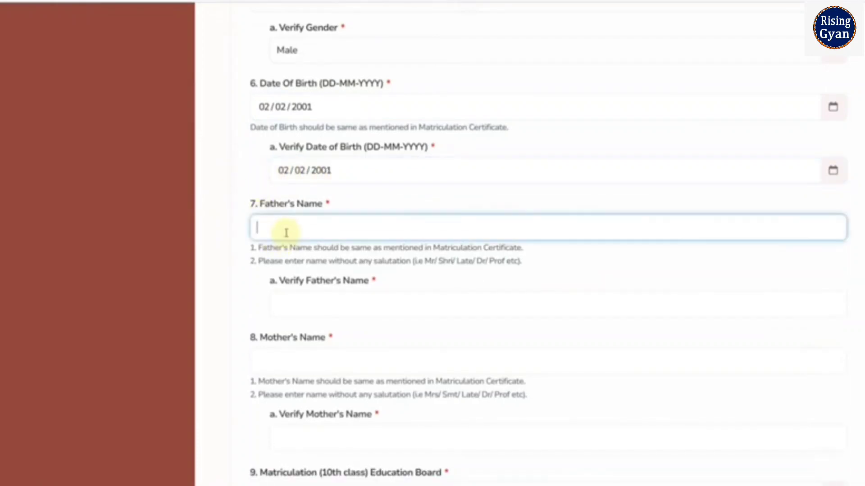
- Enter the father's name and confirm it in the verify field
{"action": "key", "text": "Tab"}
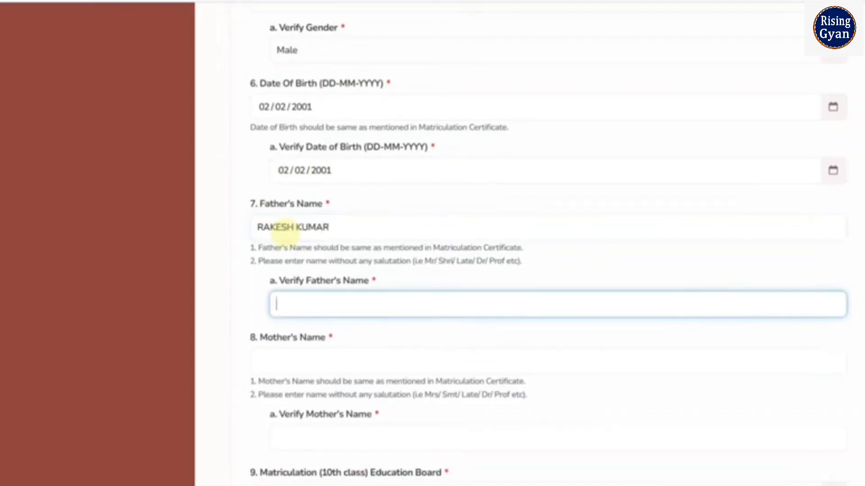
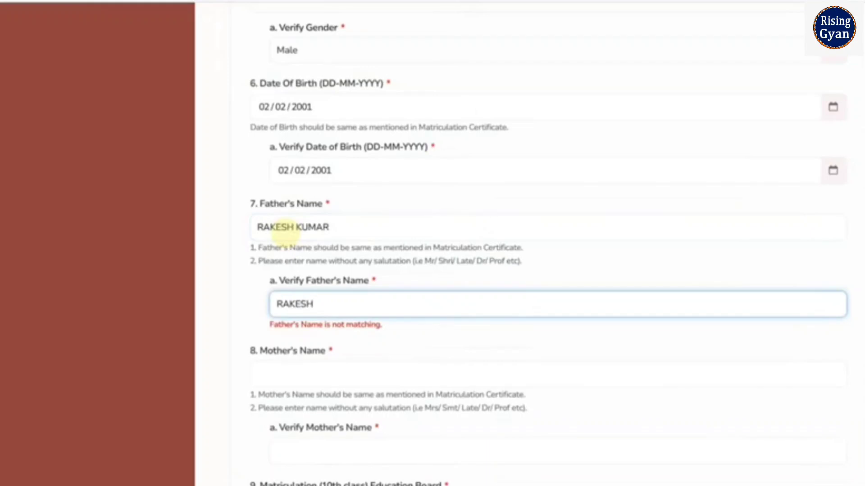
{"action": "scroll", "coordinate": [284, 229], "scroll_direction": "down", "scroll_amount": 3}
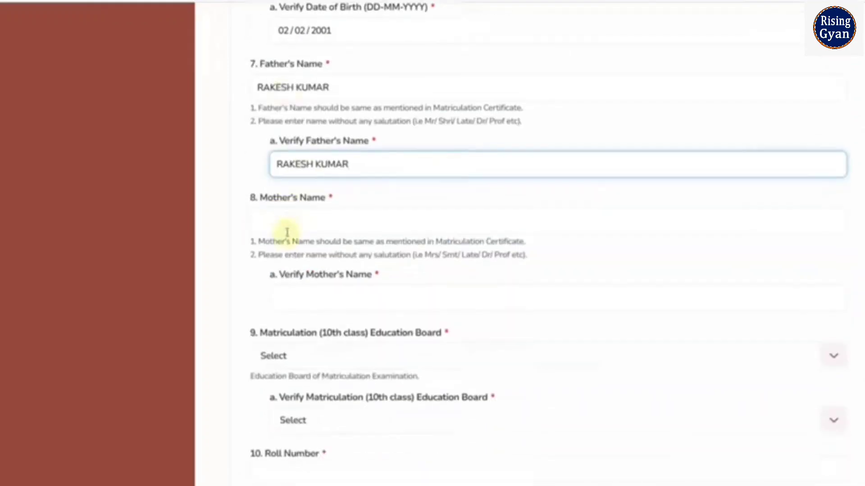
- Enter the mother's name and confirm it in the verify field
{"action": "left_click", "coordinate": [284, 216]}
{"action": "type", "text": "REEN"}
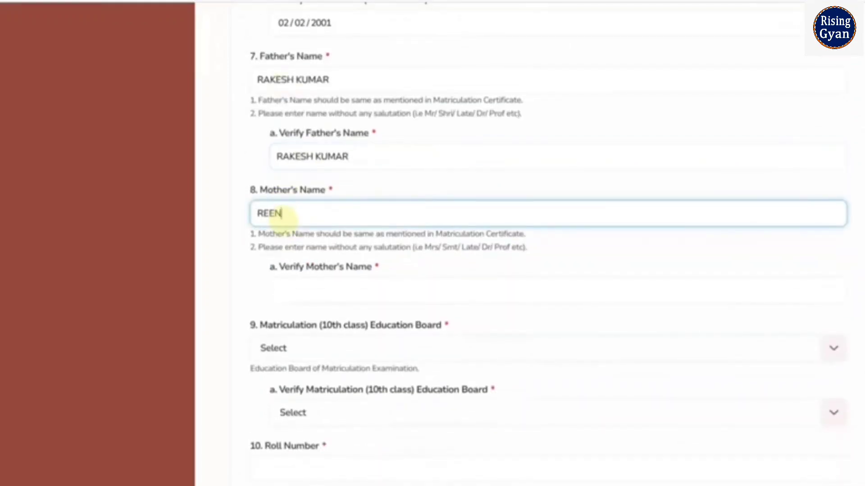
{"action": "type", "text": "A"}
{"action": "key", "text": "Tab"}
{"action": "type", "text": "REE"}
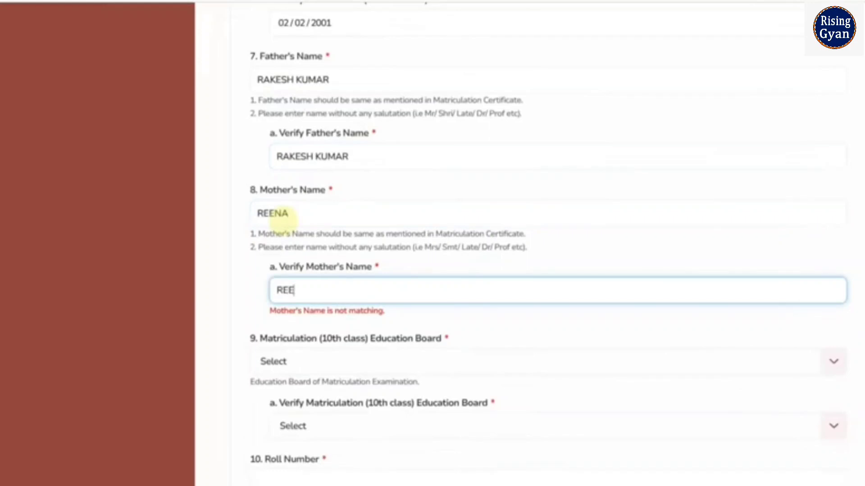
{"action": "type", "text": "NA"}
{"action": "scroll", "coordinate": [358, 251], "scroll_direction": "down", "scroll_amount": 5}
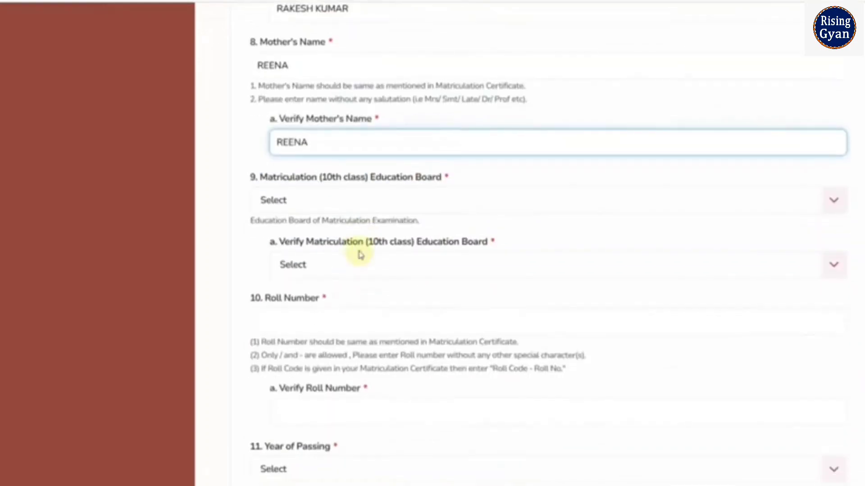
- Set the matriculation education board to Board of Secondary Education, Rajasthan
{"action": "left_click", "coordinate": [319, 134]}
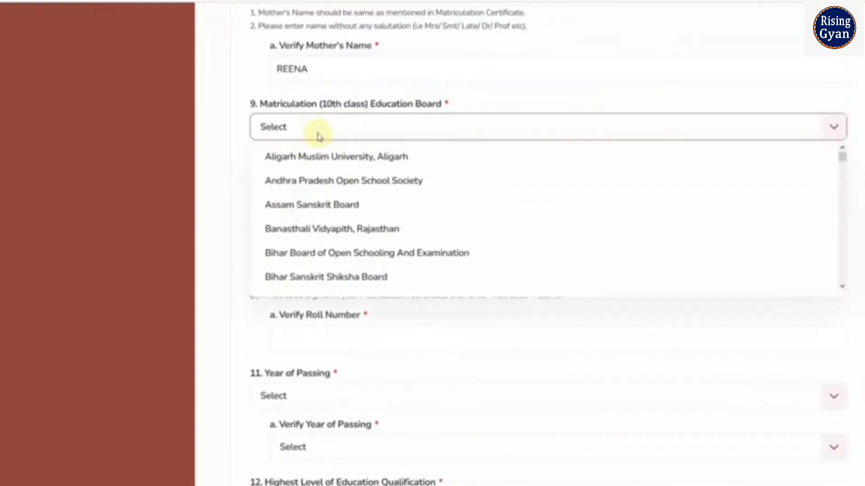
{"action": "scroll", "coordinate": [351, 178], "scroll_direction": "down", "scroll_amount": 4}
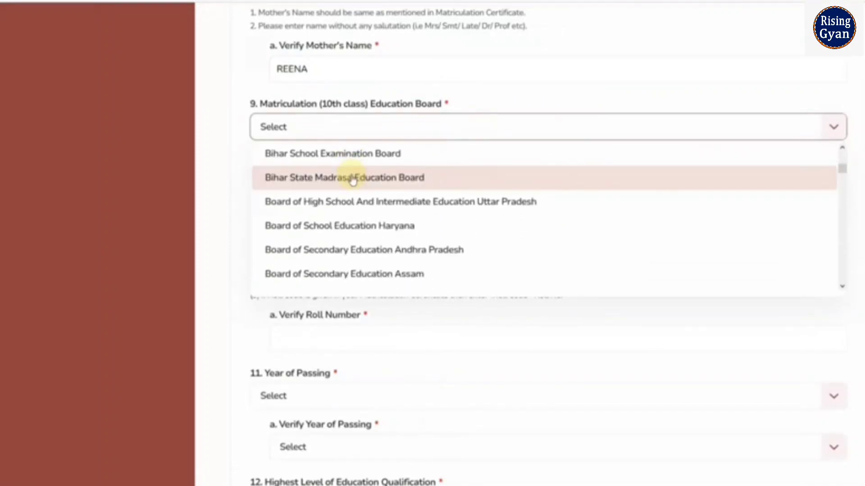
{"action": "scroll", "coordinate": [353, 179], "scroll_direction": "down", "scroll_amount": 2}
{"action": "scroll", "coordinate": [352, 181], "scroll_direction": "down", "scroll_amount": 2}
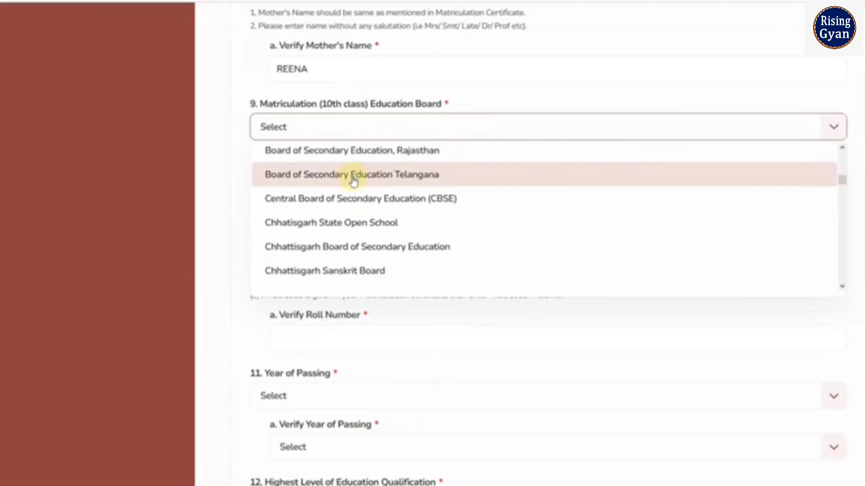
{"action": "scroll", "coordinate": [353, 181], "scroll_direction": "down", "scroll_amount": 12}
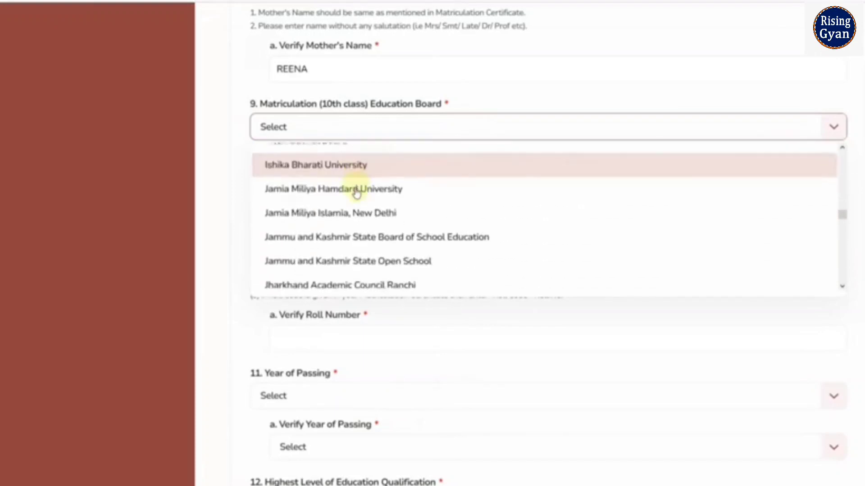
{"action": "scroll", "coordinate": [356, 192], "scroll_direction": "down", "scroll_amount": 12}
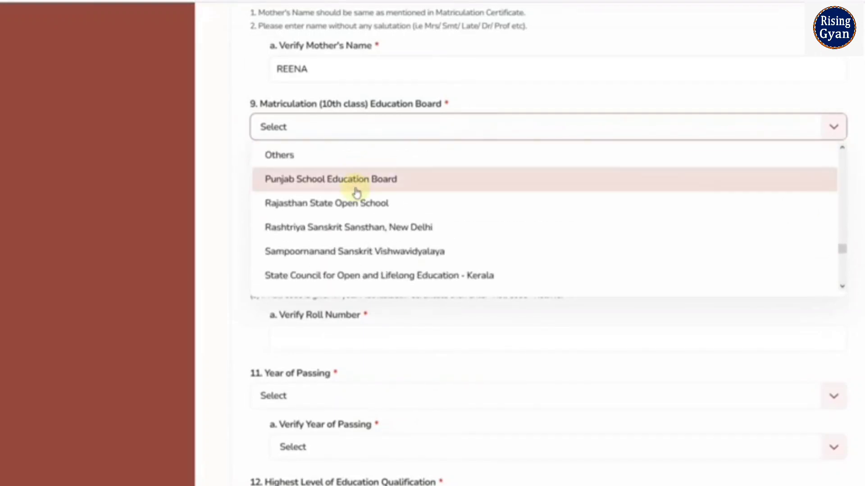
{"action": "scroll", "coordinate": [360, 198], "scroll_direction": "down", "scroll_amount": 4}
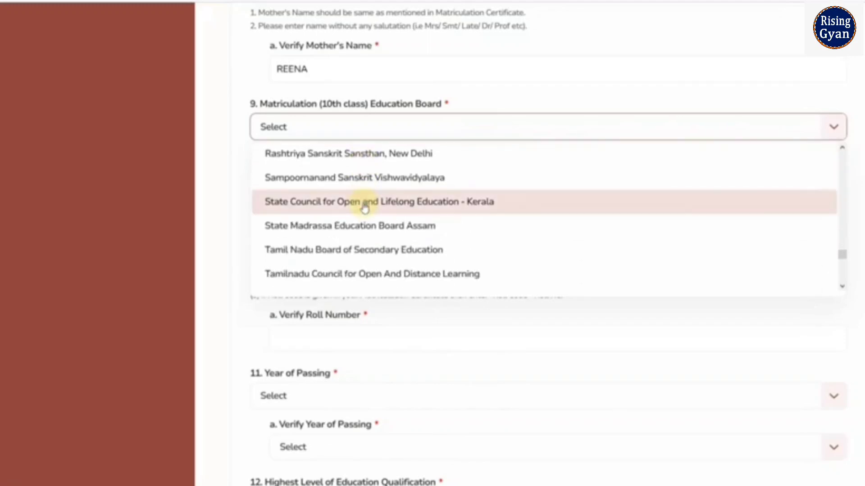
{"action": "scroll", "coordinate": [373, 227], "scroll_direction": "down", "scroll_amount": 4}
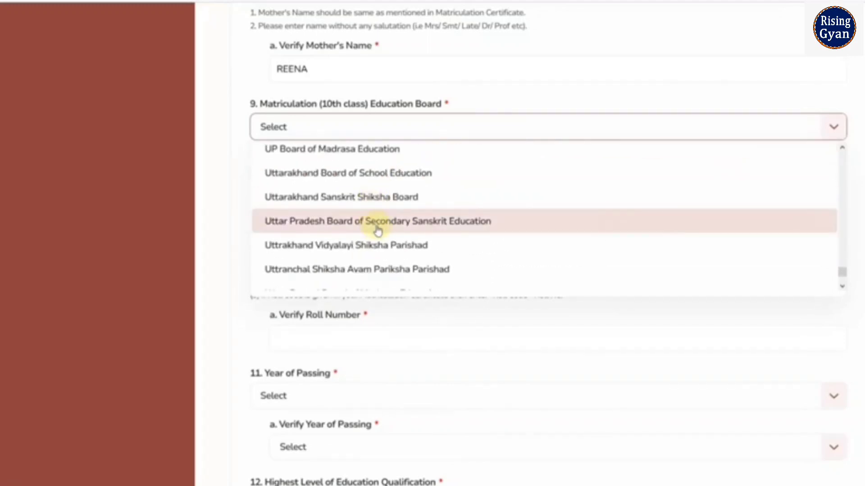
{"action": "left_click", "coordinate": [377, 251]}
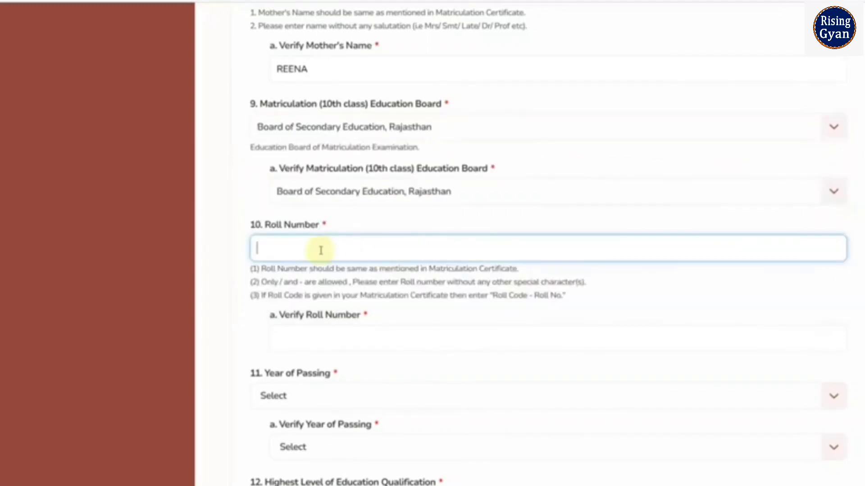
{"action": "scroll", "coordinate": [321, 250], "scroll_direction": "down", "scroll_amount": 2}
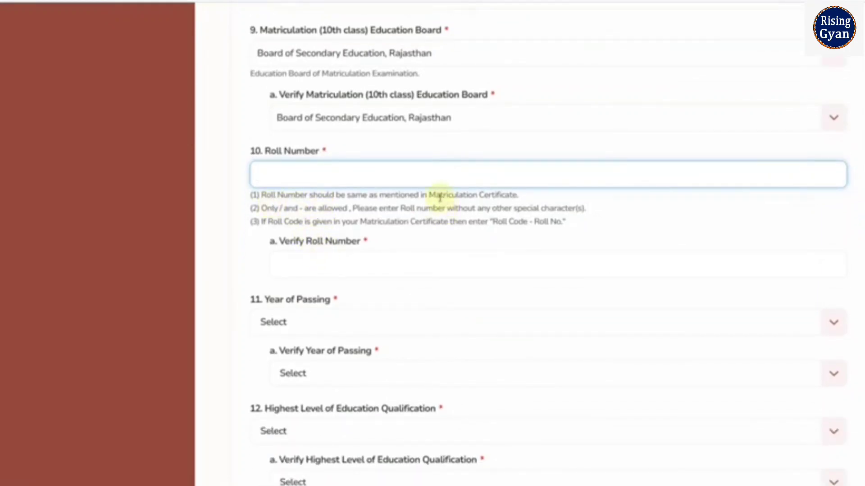
{"action": "left_click_drag", "start_coordinate": [440, 197], "coordinate": [557, 212]}
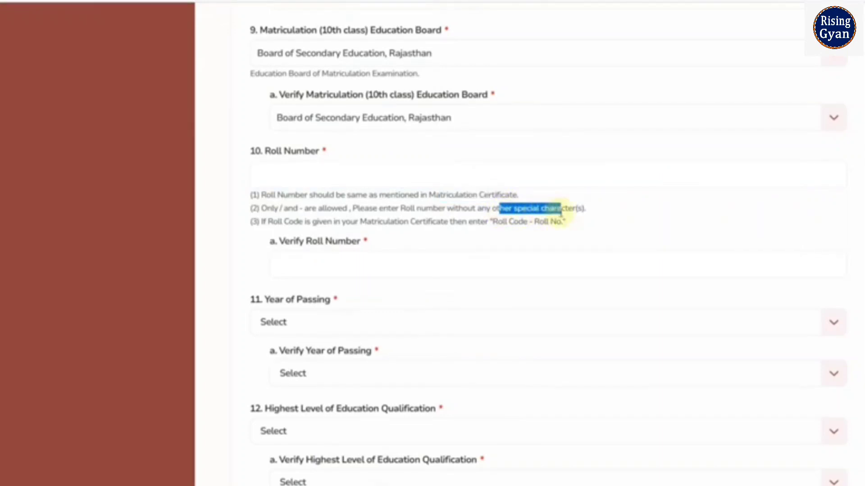
{"action": "left_click", "coordinate": [604, 216]}
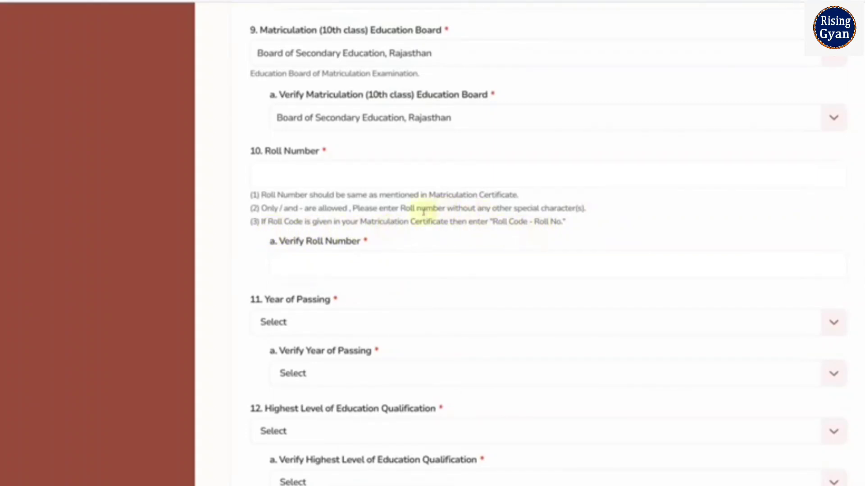
{"action": "left_click_drag", "start_coordinate": [272, 221], "coordinate": [301, 221]}
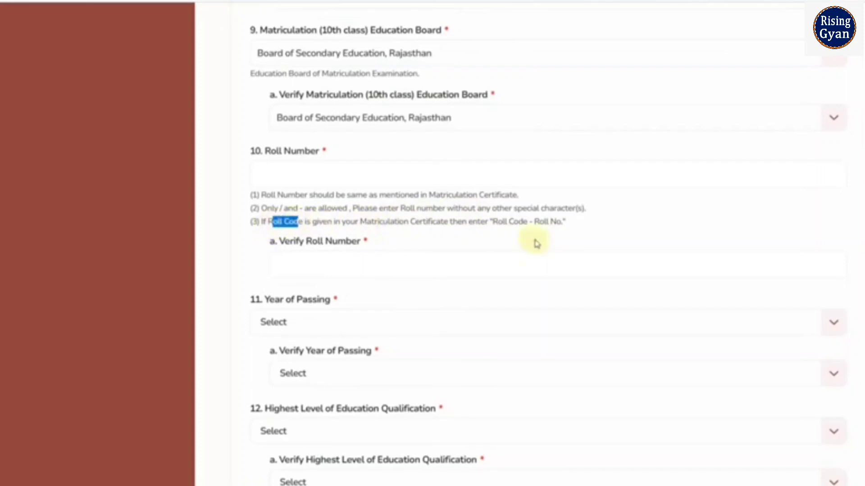
{"action": "left_click_drag", "start_coordinate": [493, 222], "coordinate": [559, 220]}
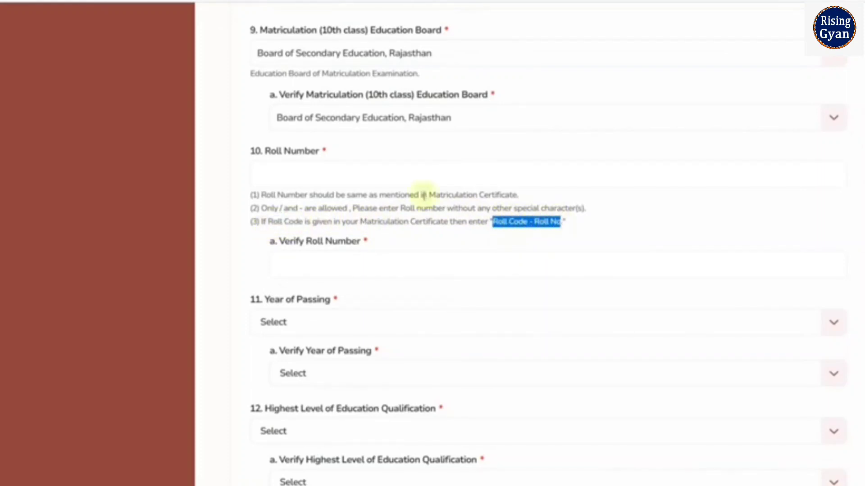
{"action": "left_click", "coordinate": [328, 178]}
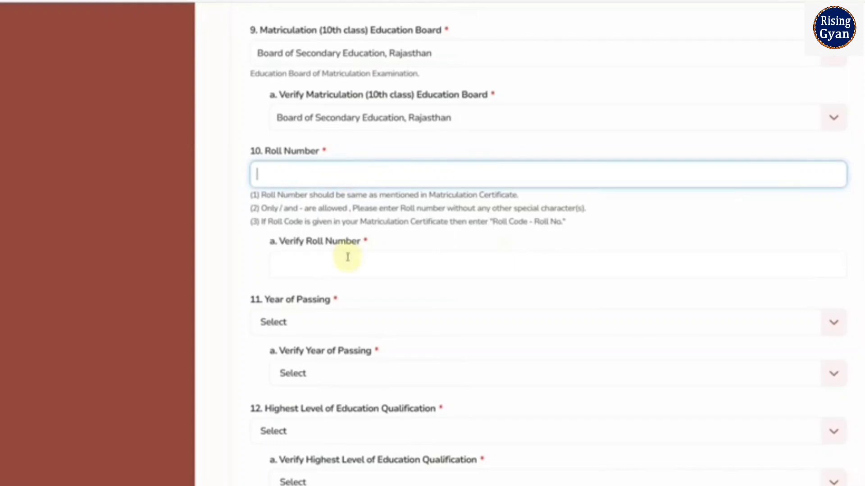
{"action": "scroll", "coordinate": [347, 257], "scroll_direction": "down", "scroll_amount": 3}
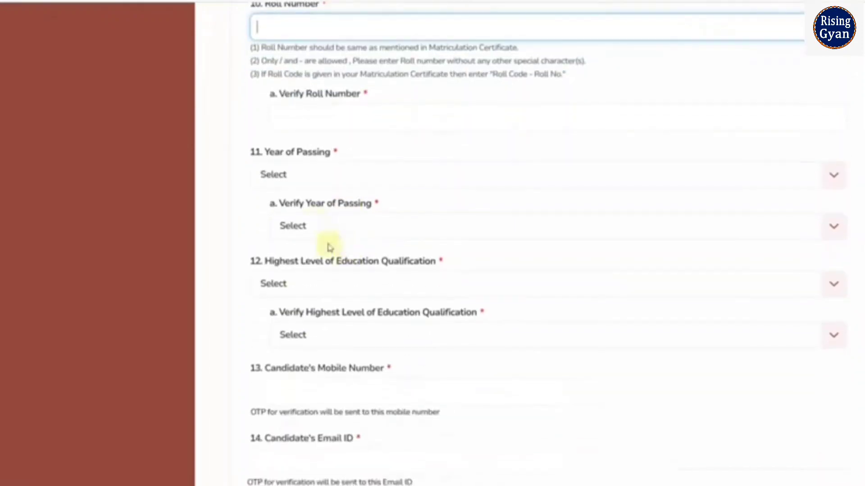
- Set Year of Passing and its verify field to 2014
{"action": "left_click", "coordinate": [303, 183]}
{"action": "scroll", "coordinate": [303, 247], "scroll_direction": "down", "scroll_amount": 5}
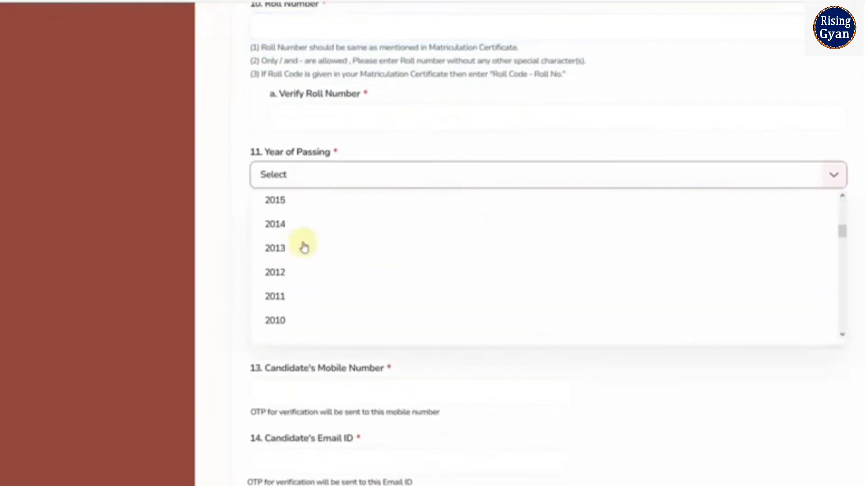
{"action": "left_click", "coordinate": [300, 224]}
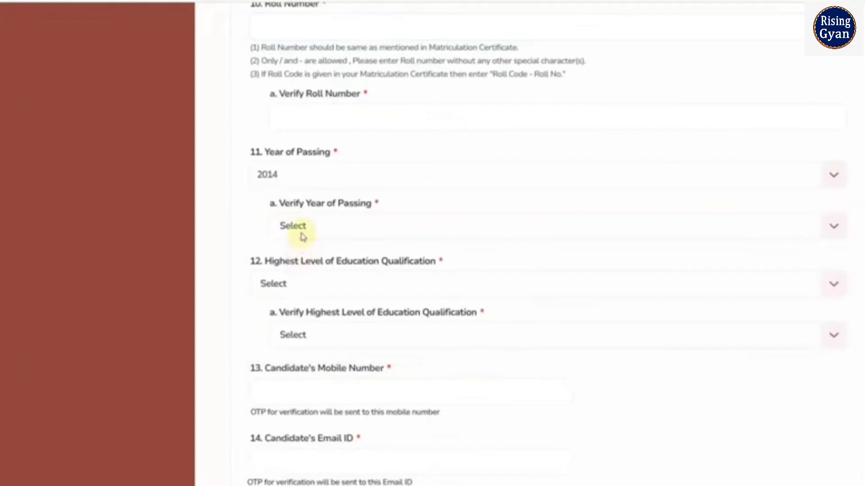
{"action": "left_click", "coordinate": [300, 234]}
{"action": "scroll", "coordinate": [318, 317], "scroll_direction": "down", "scroll_amount": 3}
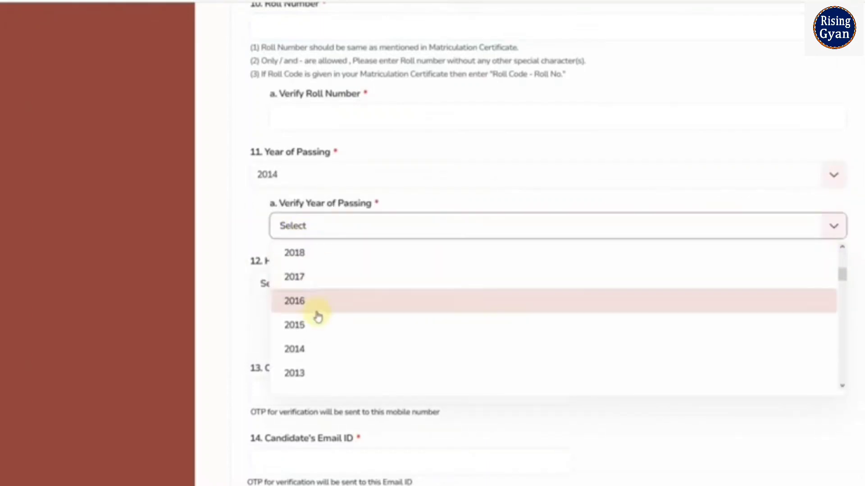
{"action": "left_click", "coordinate": [315, 348]}
{"action": "scroll", "coordinate": [319, 308], "scroll_direction": "down", "scroll_amount": 2}
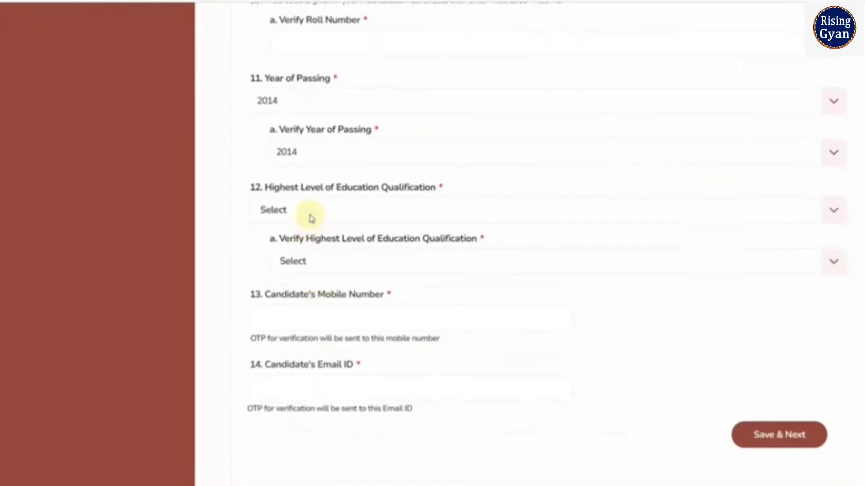
- Set Highest Level of Education and its verify field to Graduation
{"action": "left_click", "coordinate": [311, 218]}
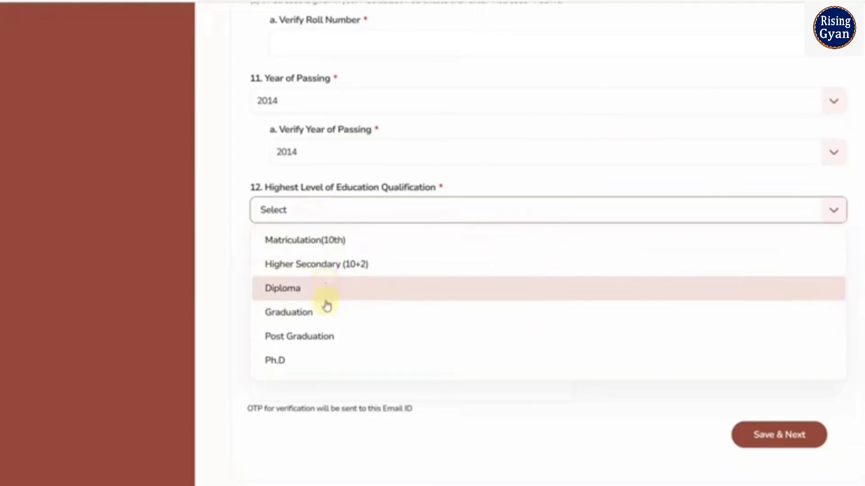
{"action": "left_click", "coordinate": [305, 321]}
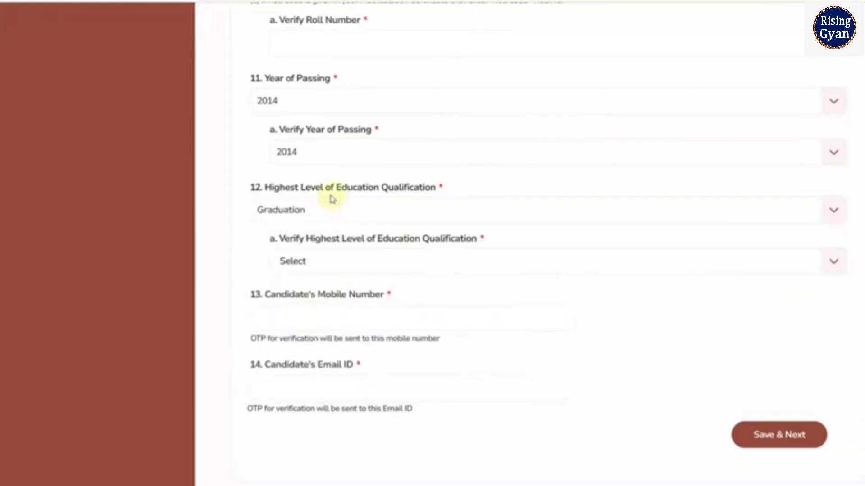
{"action": "left_click", "coordinate": [324, 258]}
{"action": "left_click", "coordinate": [363, 347]}
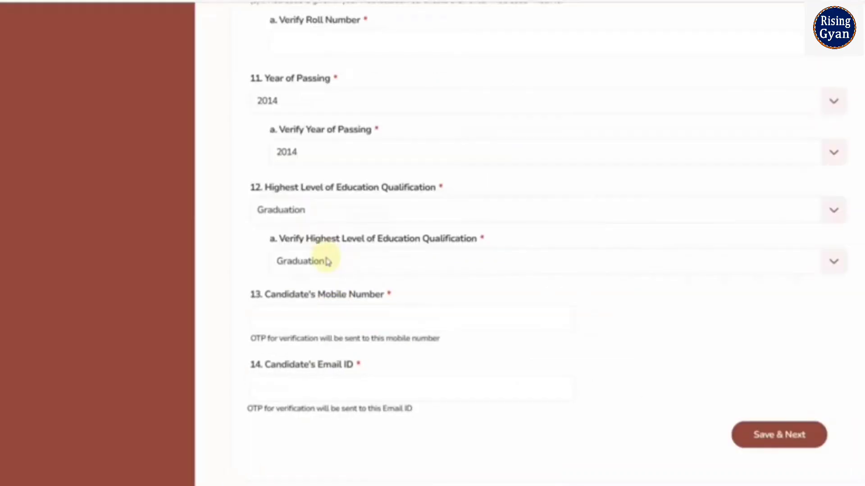
{"action": "scroll", "coordinate": [326, 261], "scroll_direction": "down", "scroll_amount": 2}
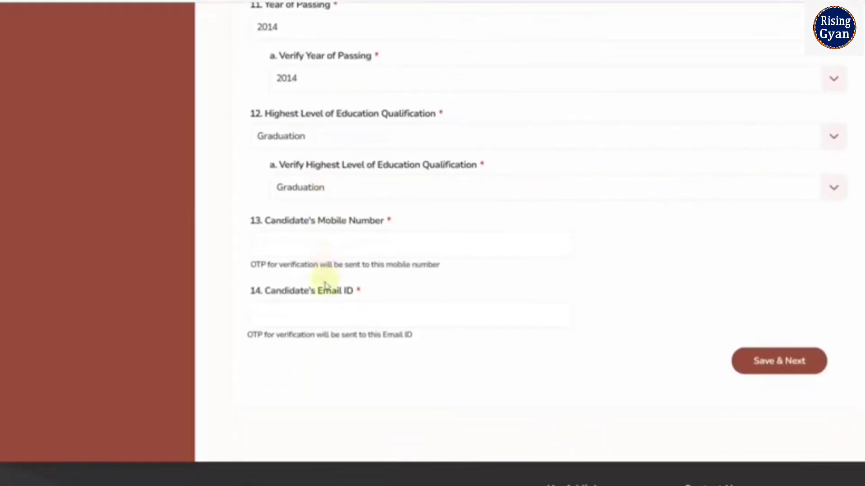
- Enter and validate the mobile number and e-mail ID, then save the personal details
{"action": "left_click", "coordinate": [314, 249]}
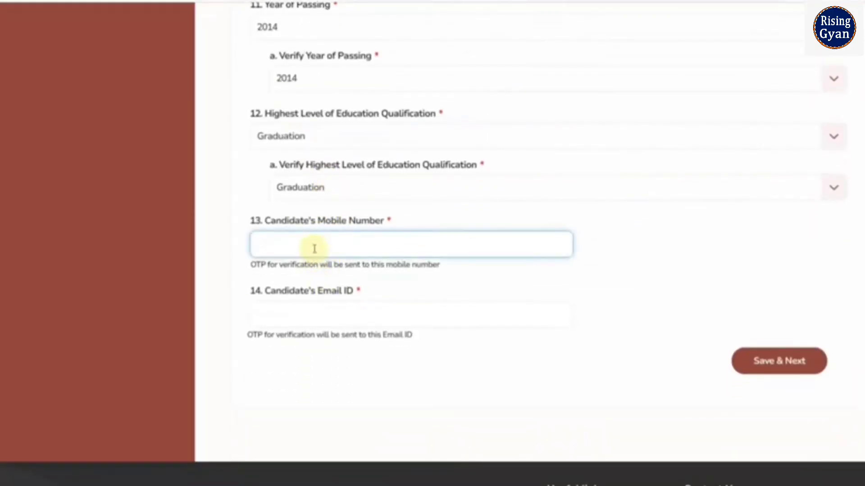
{"action": "left_click", "coordinate": [310, 310]}
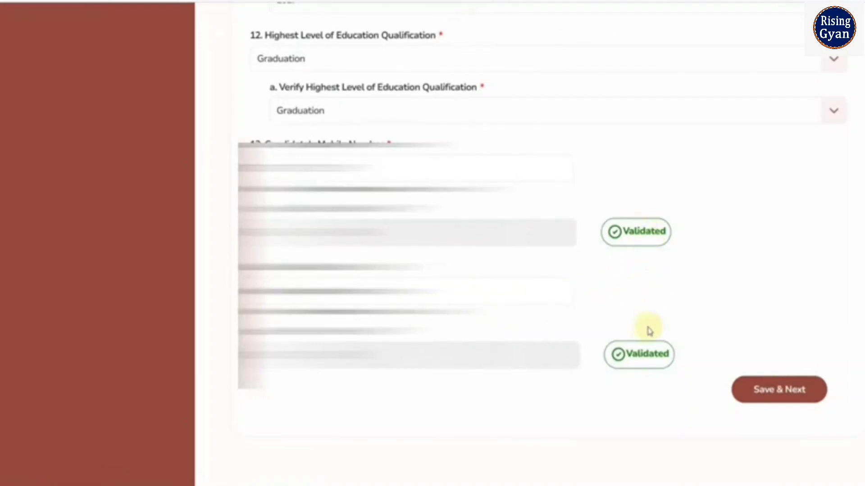
{"action": "left_click", "coordinate": [777, 396]}
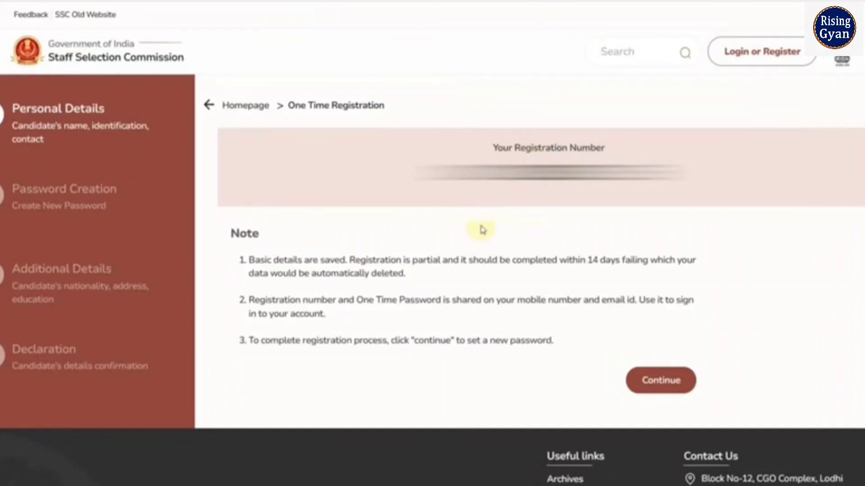
- Sign in with the registration number, password and captcha to reach password creation
{"action": "left_click", "coordinate": [652, 387]}
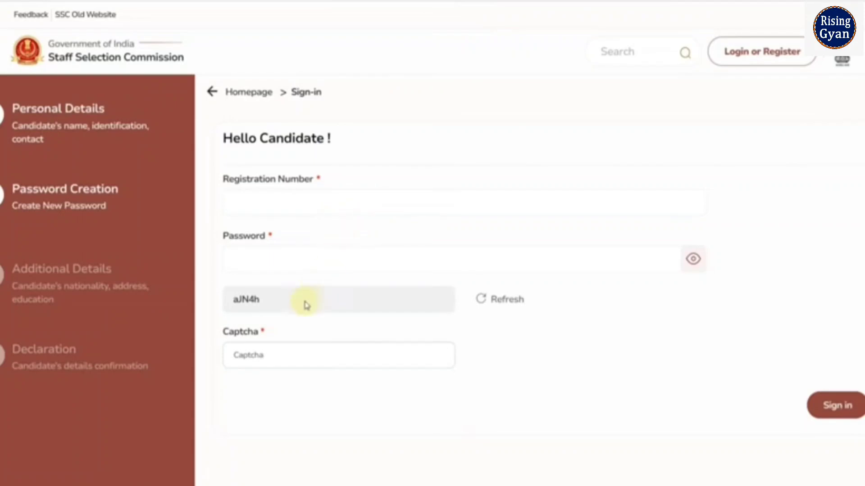
{"action": "left_click", "coordinate": [308, 356]}
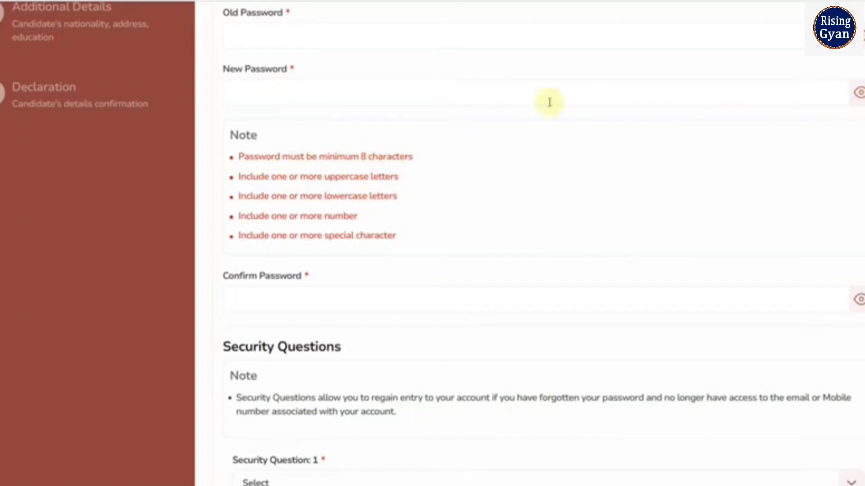
- Type a new password meeting the rules, revealing it with the eye icon to check
{"action": "left_click", "coordinate": [449, 95]}
{"action": "type", "text": "T"}
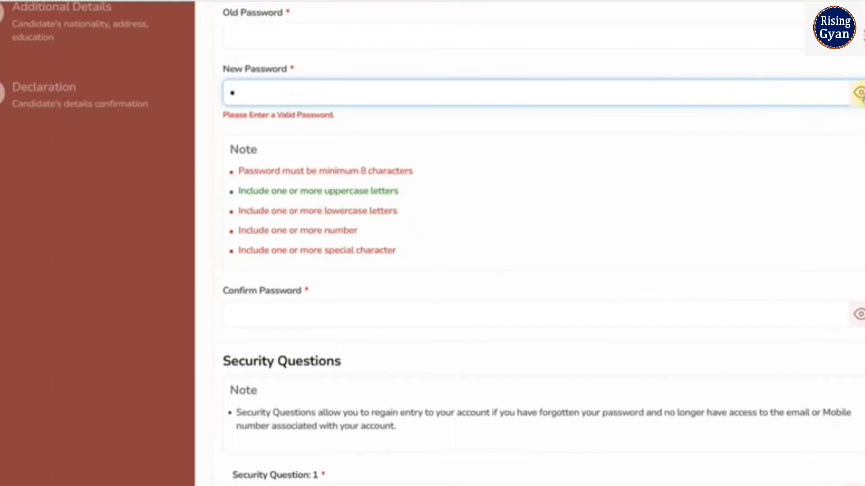
{"action": "left_click", "coordinate": [859, 93]}
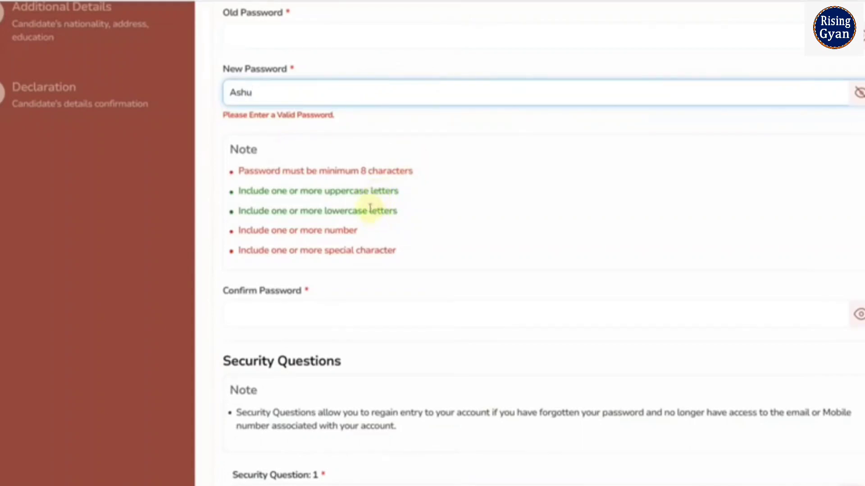
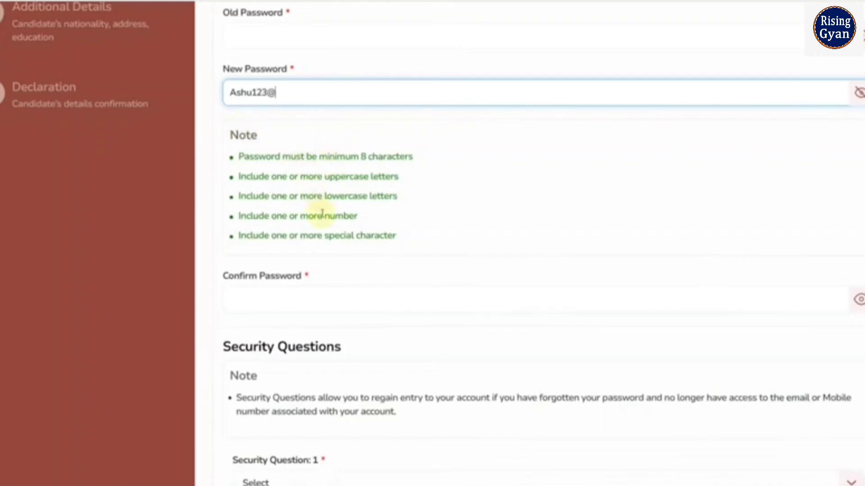
{"action": "scroll", "coordinate": [322, 213], "scroll_direction": "down", "scroll_amount": 2}
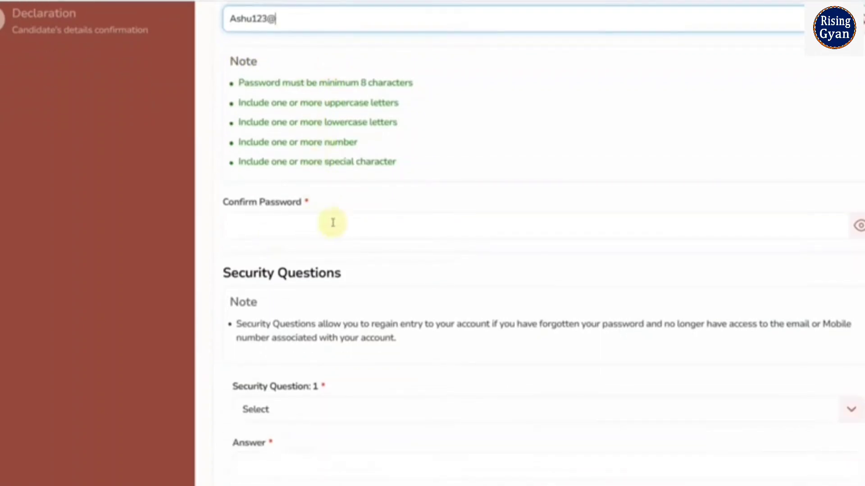
{"action": "scroll", "coordinate": [332, 222], "scroll_direction": "down", "scroll_amount": 7}
- Choose 'What city were you born in?' and 'What is your favorite movie?' as security questions, then save
{"action": "left_click", "coordinate": [293, 115]}
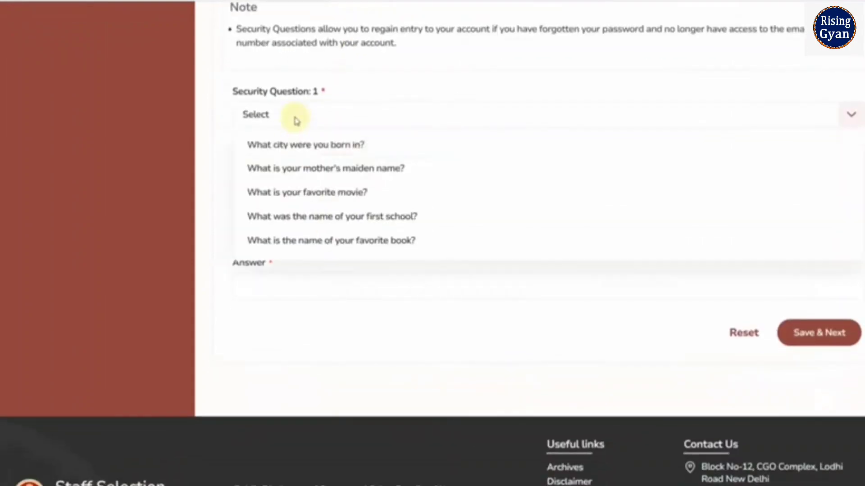
{"action": "left_click", "coordinate": [315, 144]}
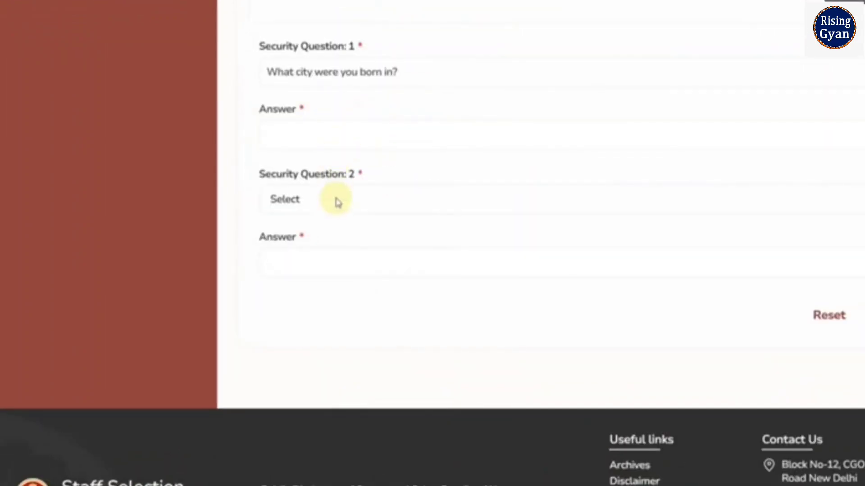
{"action": "left_click", "coordinate": [337, 201]}
{"action": "left_click", "coordinate": [347, 236]}
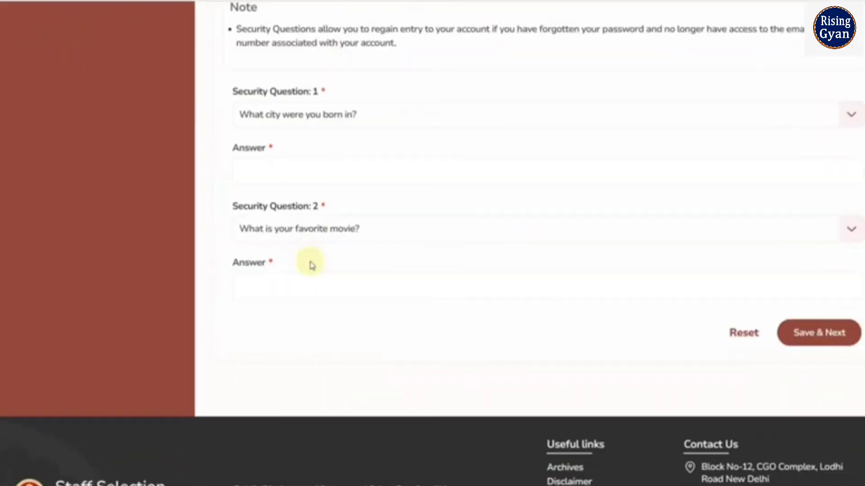
{"action": "left_click", "coordinate": [808, 334]}
- Set Category and Verify Category to SC and nationality to Citizen Of India
{"action": "scroll", "coordinate": [365, 226], "scroll_direction": "down", "scroll_amount": 2}
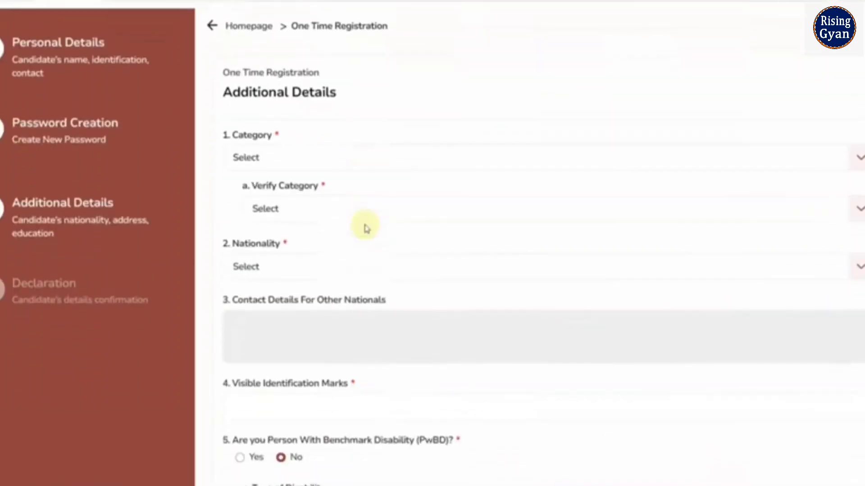
{"action": "left_click", "coordinate": [295, 159]}
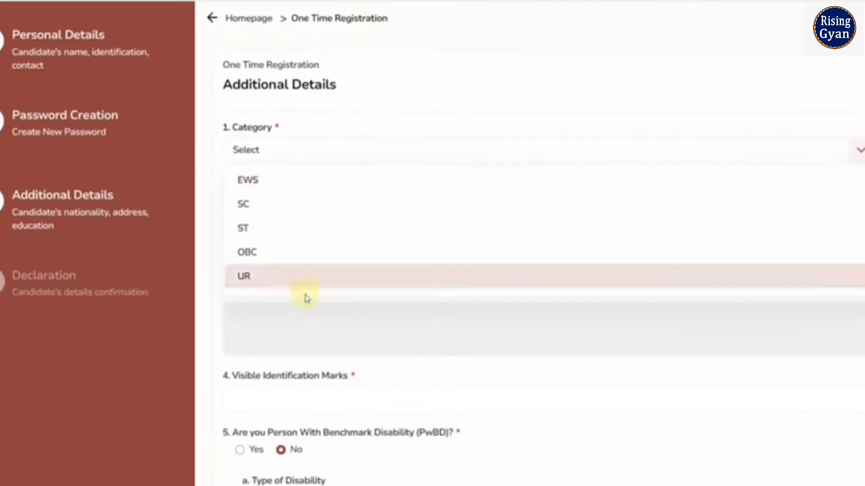
{"action": "left_click", "coordinate": [289, 205]}
{"action": "left_click", "coordinate": [291, 211]}
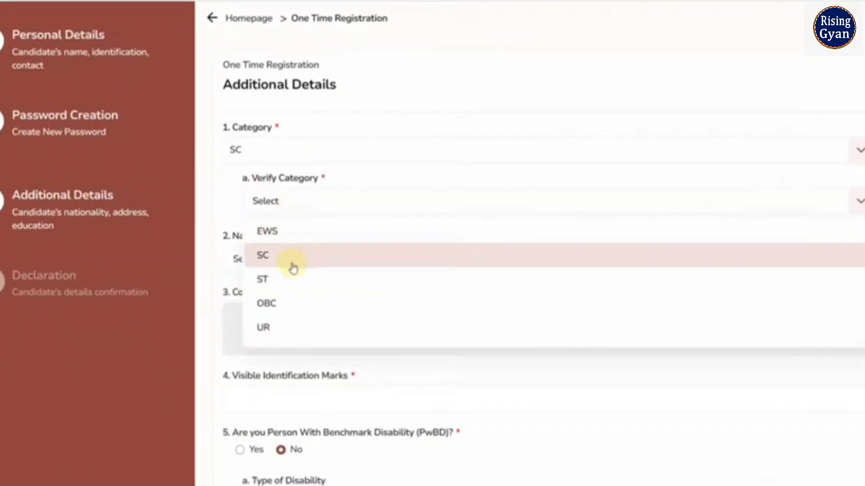
{"action": "left_click", "coordinate": [293, 259]}
{"action": "scroll", "coordinate": [297, 234], "scroll_direction": "down", "scroll_amount": 2}
{"action": "left_click", "coordinate": [287, 200]}
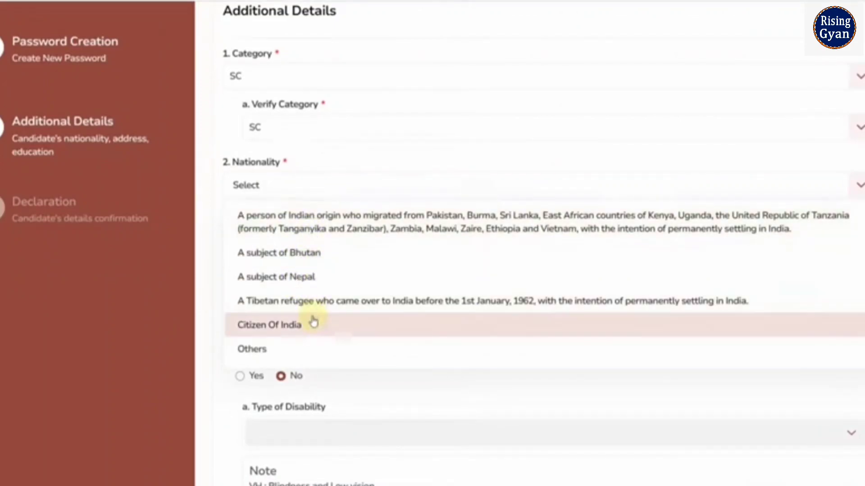
{"action": "left_click", "coordinate": [314, 323]}
- Enter 'NO MARK' as identification mark and answer No to benchmark disability
{"action": "scroll", "coordinate": [393, 277], "scroll_direction": "down", "scroll_amount": 6}
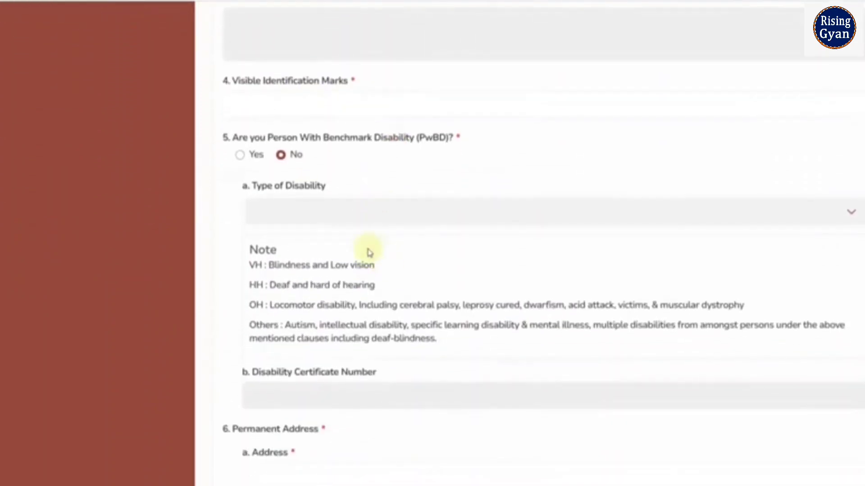
{"action": "left_click", "coordinate": [277, 110]}
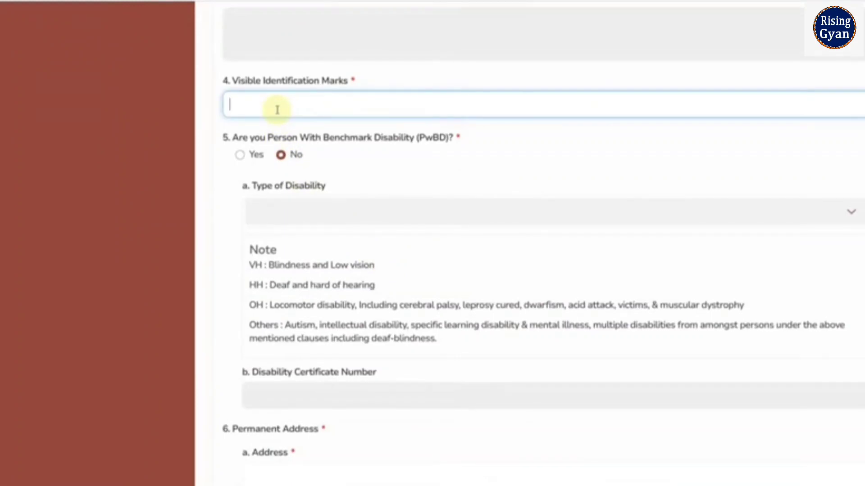
{"action": "type", "text": "NO MARK"}
{"action": "left_click", "coordinate": [240, 155]}
{"action": "scroll", "coordinate": [353, 207], "scroll_direction": "down", "scroll_amount": 2}
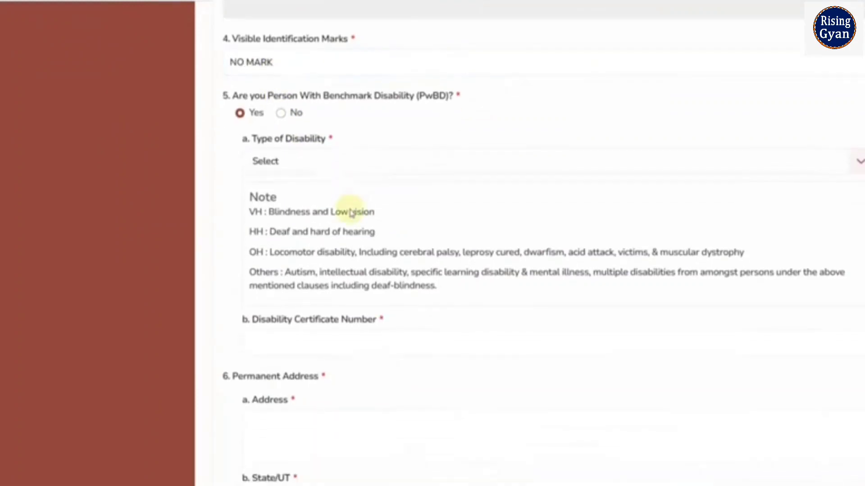
{"action": "left_click", "coordinate": [319, 134]}
{"action": "left_click", "coordinate": [232, 189]}
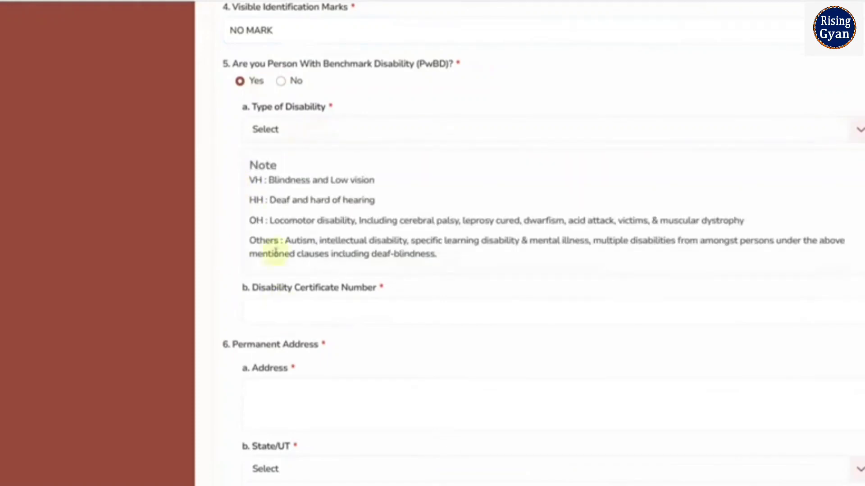
{"action": "left_click", "coordinate": [281, 81]}
{"action": "scroll", "coordinate": [336, 174], "scroll_direction": "down", "scroll_amount": 6}
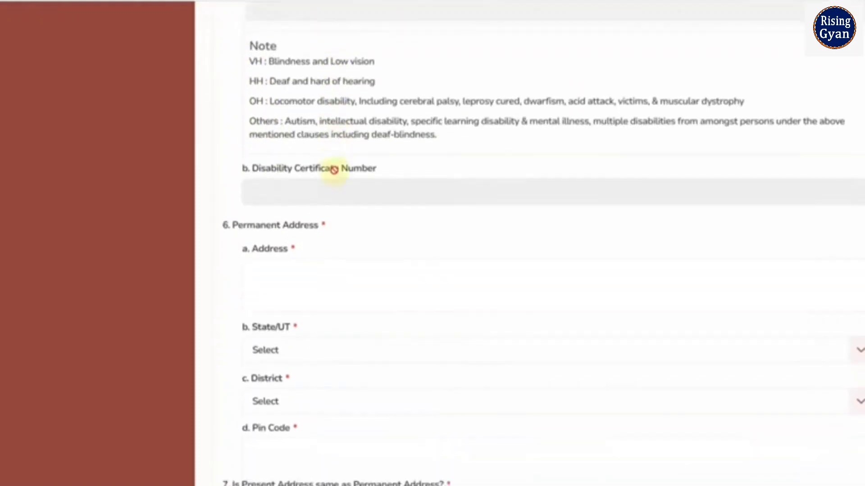
- Fill the permanent address with state Rajasthan, district Alwar and the pin code
{"action": "left_click", "coordinate": [300, 130]}
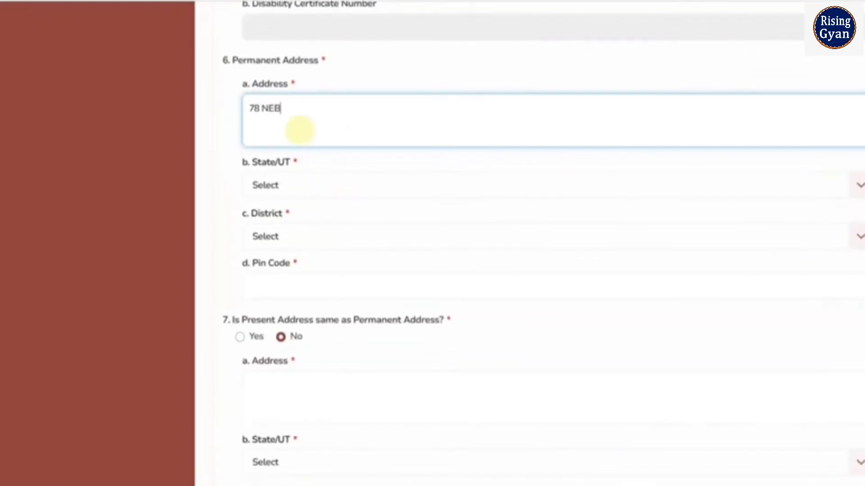
{"action": "left_click", "coordinate": [332, 183]}
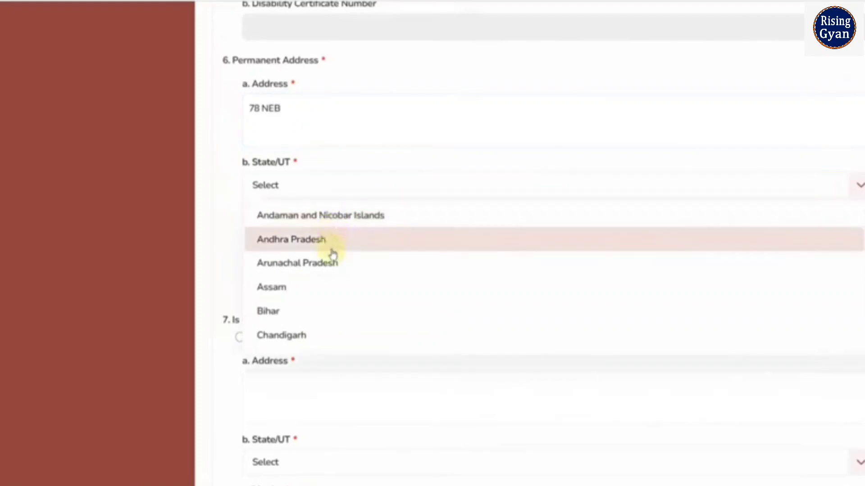
{"action": "scroll", "coordinate": [321, 272], "scroll_direction": "down", "scroll_amount": 7}
{"action": "scroll", "coordinate": [321, 272], "scroll_direction": "down", "scroll_amount": 3}
{"action": "scroll", "coordinate": [316, 299], "scroll_direction": "down", "scroll_amount": 2}
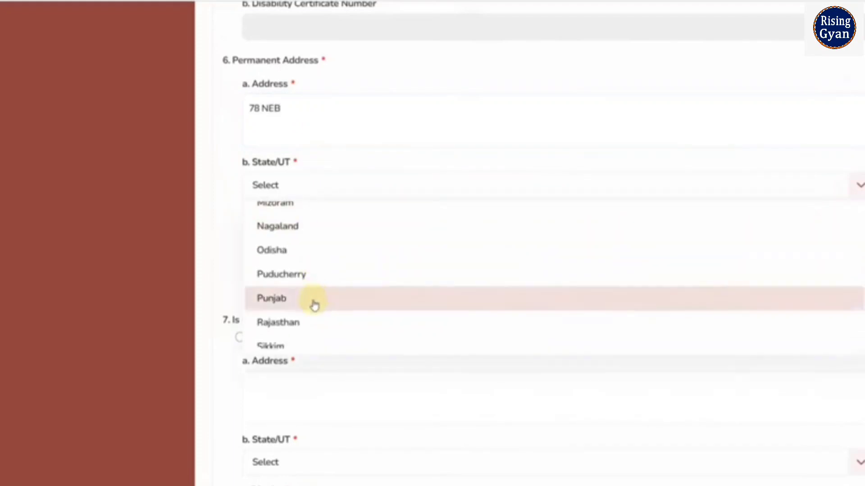
{"action": "left_click", "coordinate": [310, 322]}
{"action": "left_click", "coordinate": [287, 237]}
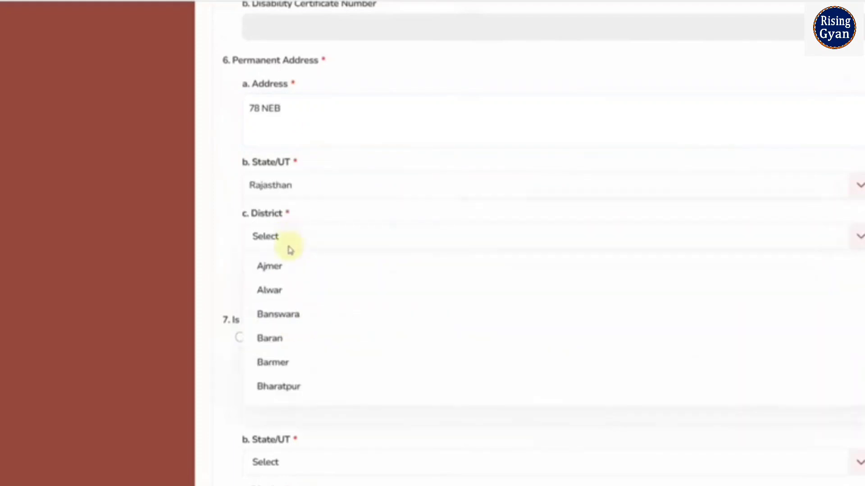
{"action": "left_click", "coordinate": [290, 288]}
{"action": "left_click", "coordinate": [292, 283]}
{"action": "type", "text": "301001"}
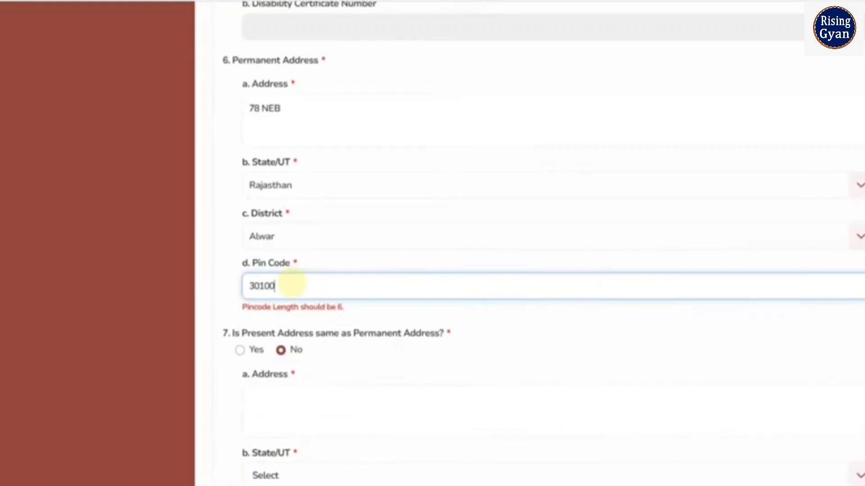
{"action": "left_click", "coordinate": [218, 283]}
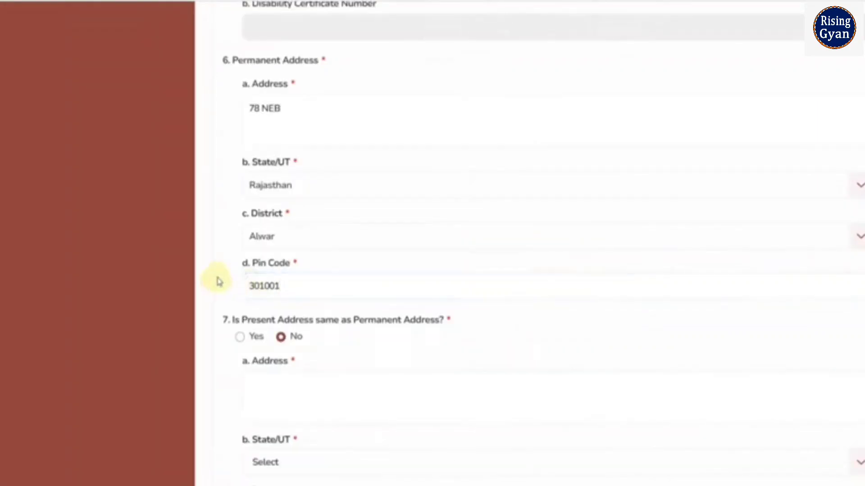
- Mark the present address same as permanent and save the Additional Details
{"action": "scroll", "coordinate": [244, 275], "scroll_direction": "down", "scroll_amount": 3}
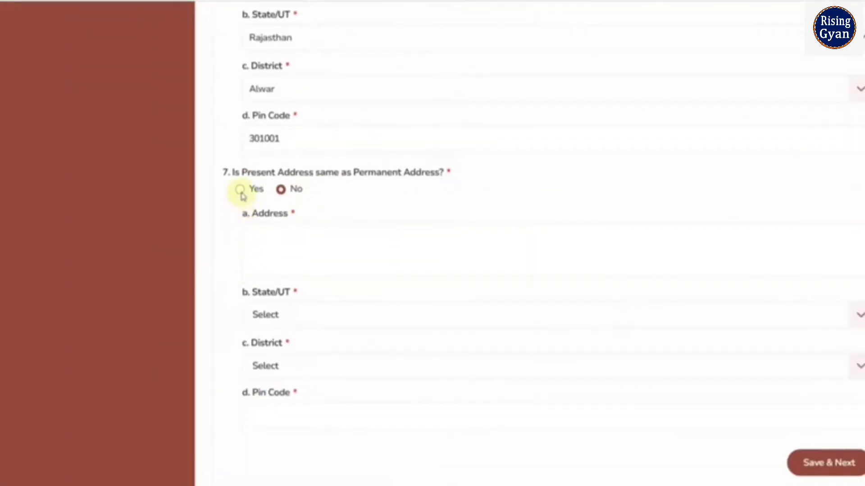
{"action": "left_click", "coordinate": [239, 190]}
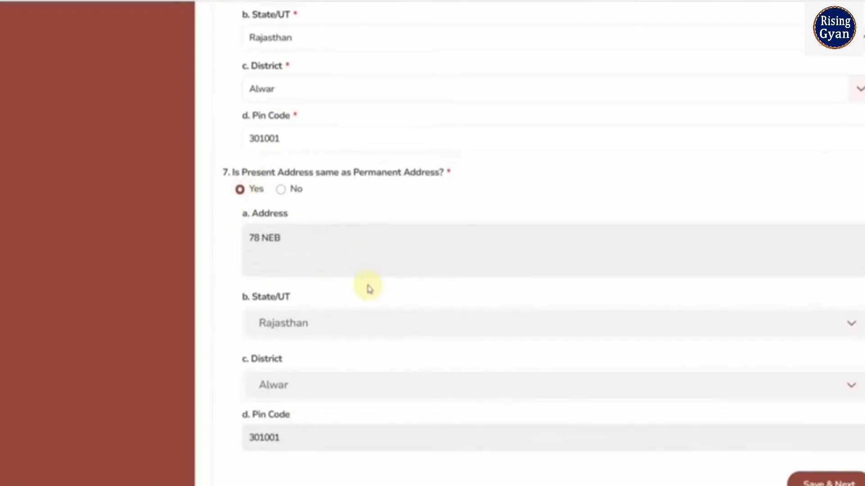
{"action": "scroll", "coordinate": [369, 288], "scroll_direction": "down", "scroll_amount": 3}
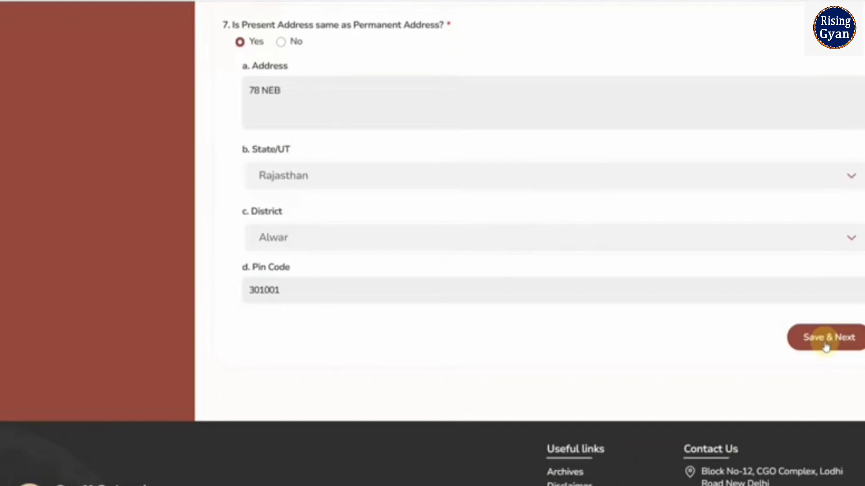
{"action": "left_click", "coordinate": [826, 347]}
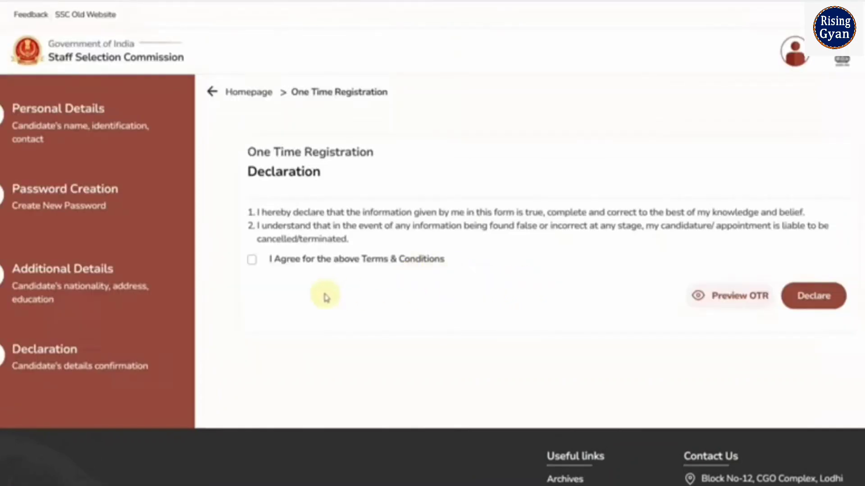
- Agree to the Terms & Conditions, declare, and dismiss the 'Declaration submitted Successfully!' message
{"action": "left_click", "coordinate": [252, 262]}
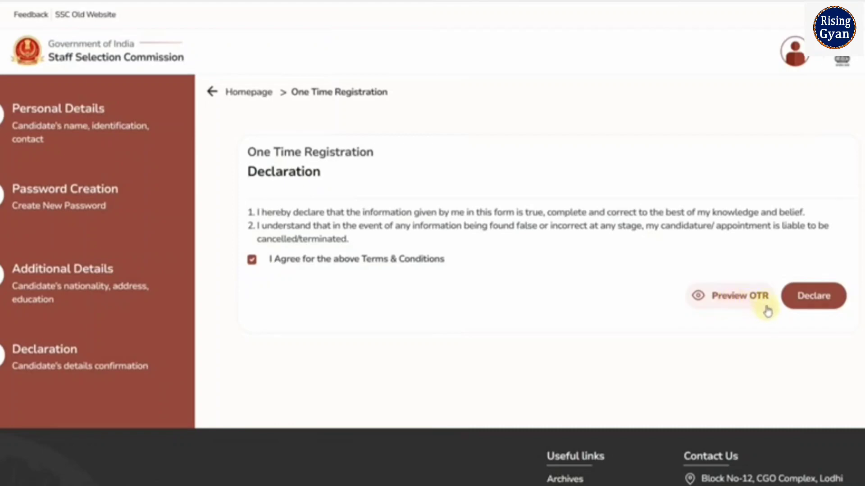
{"action": "left_click", "coordinate": [822, 307]}
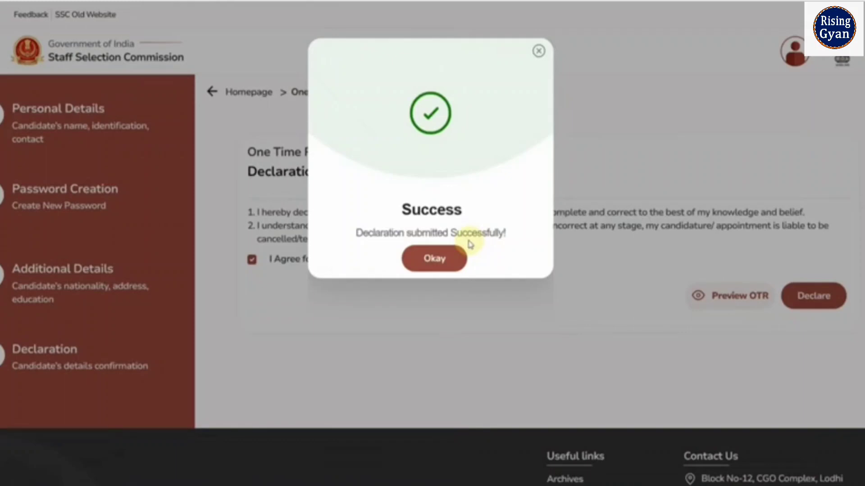
{"action": "left_click", "coordinate": [434, 259]}
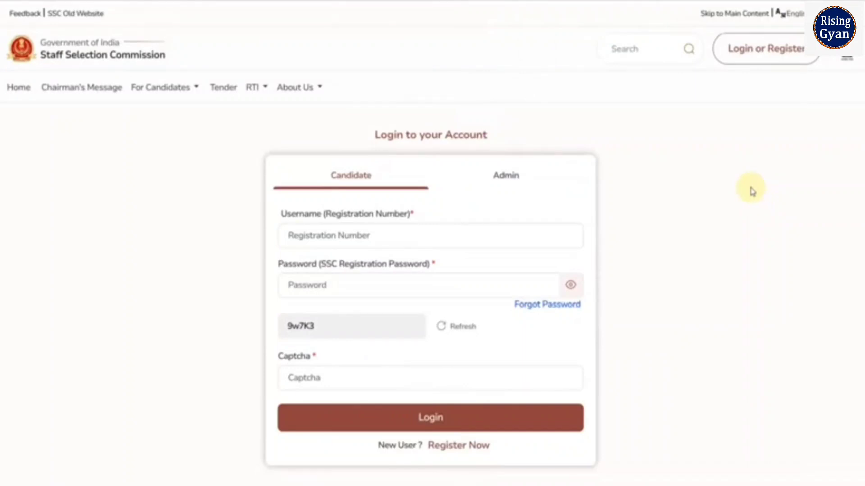
- Apply for the Sub-Inspector in Delhi Police, CAPFs and CISF exam from the Live Examinations list
{"action": "scroll", "coordinate": [492, 191], "scroll_direction": "down", "scroll_amount": 2}
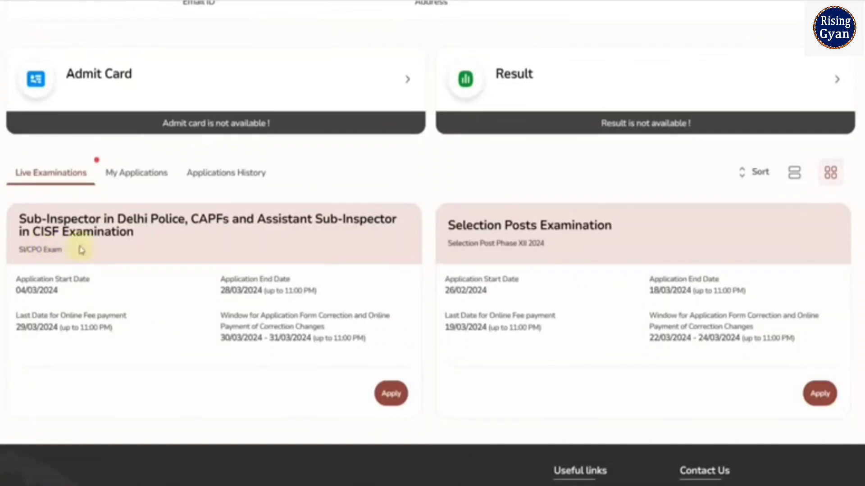
{"action": "left_click", "coordinate": [391, 399]}
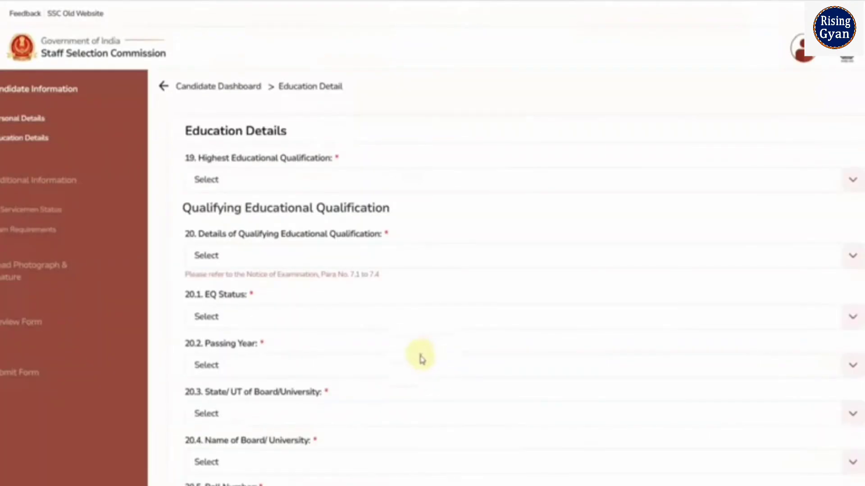
- Set highest qualification to Graduation and qualifying qualification to BA
{"action": "left_click", "coordinate": [238, 188]}
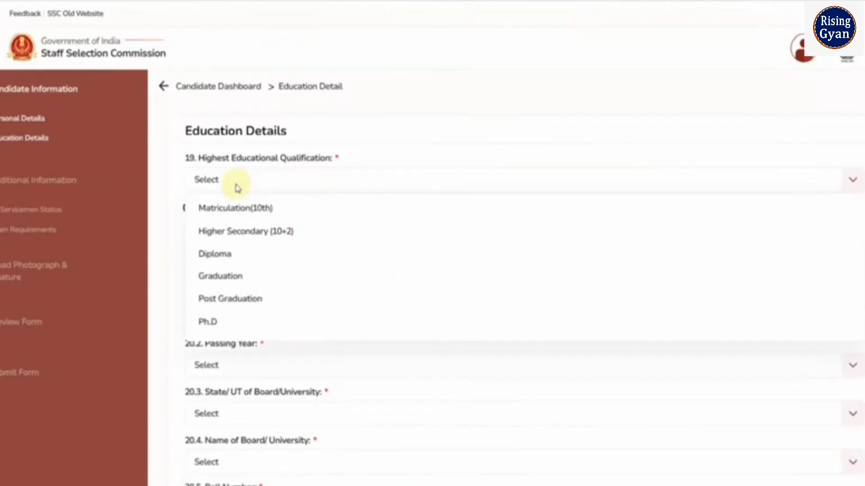
{"action": "left_click", "coordinate": [242, 276]}
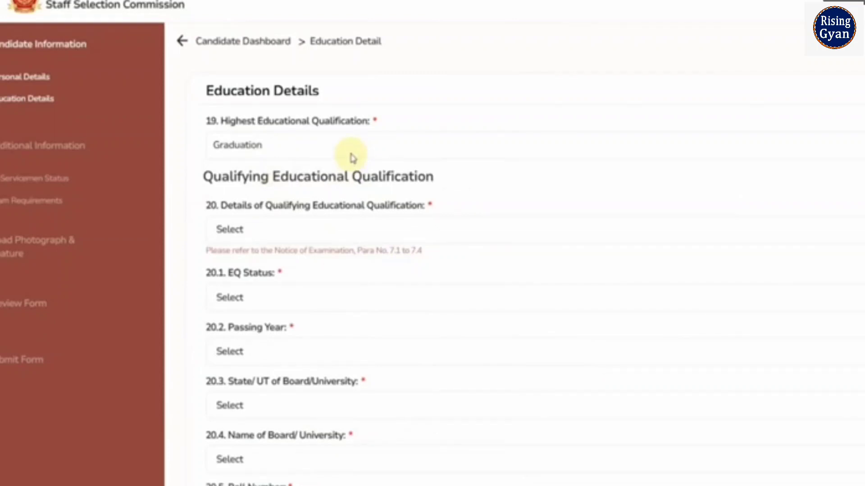
{"action": "scroll", "coordinate": [353, 157], "scroll_direction": "down", "scroll_amount": 3}
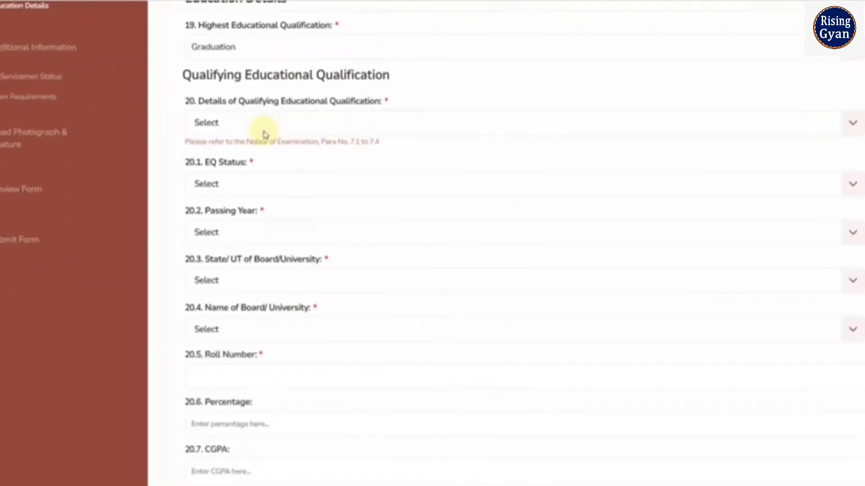
{"action": "left_click", "coordinate": [265, 135]}
{"action": "scroll", "coordinate": [252, 175], "scroll_direction": "down", "scroll_amount": 1}
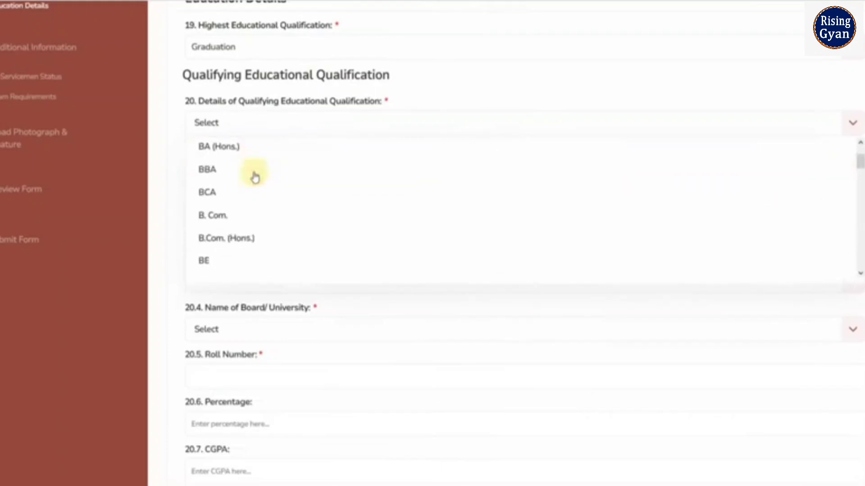
{"action": "scroll", "coordinate": [255, 177], "scroll_direction": "down", "scroll_amount": 9}
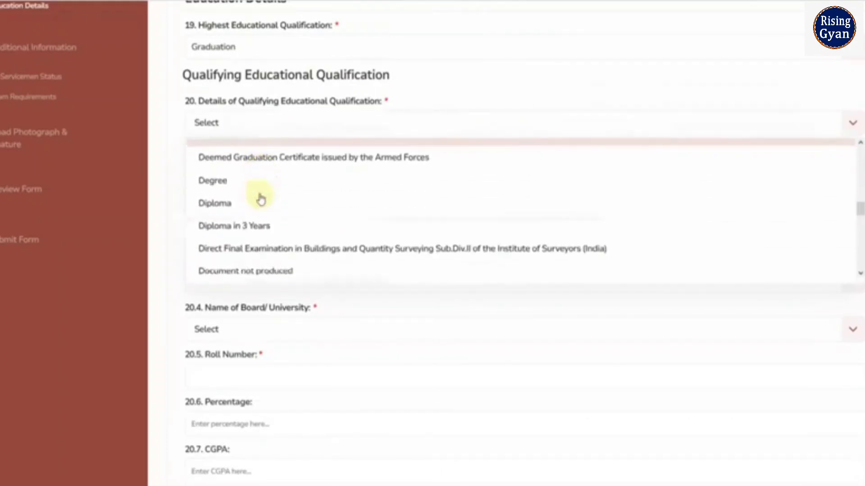
{"action": "scroll", "coordinate": [280, 239], "scroll_direction": "down", "scroll_amount": 3}
{"action": "scroll", "coordinate": [279, 239], "scroll_direction": "up", "scroll_amount": 6}
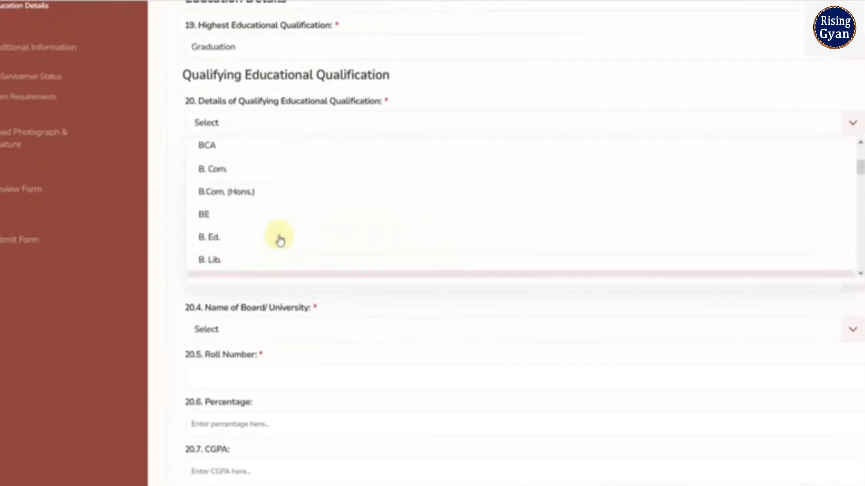
{"action": "scroll", "coordinate": [280, 239], "scroll_direction": "up", "scroll_amount": 2}
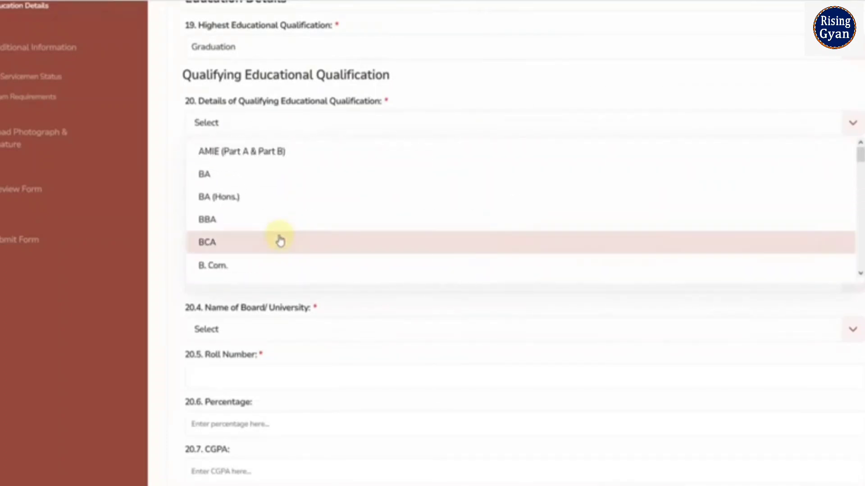
{"action": "left_click", "coordinate": [247, 181]}
- Mark the qualification as Passed with passing year 2020
{"action": "left_click", "coordinate": [236, 192]}
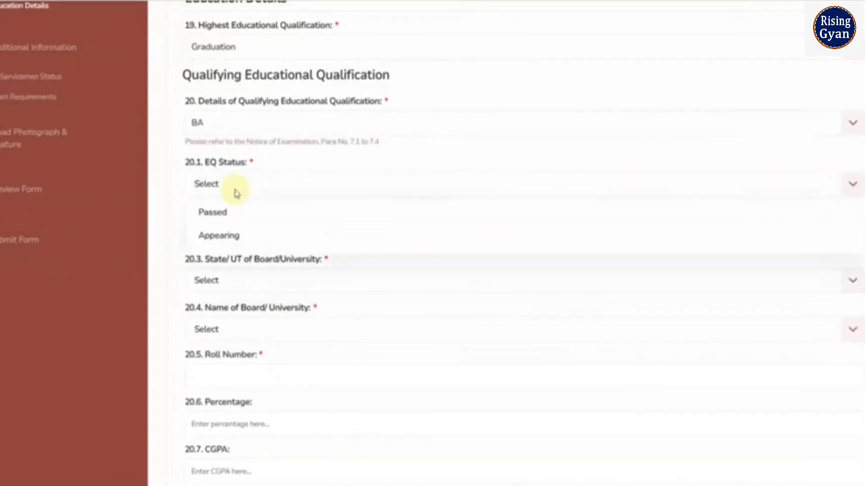
{"action": "left_click", "coordinate": [239, 212]}
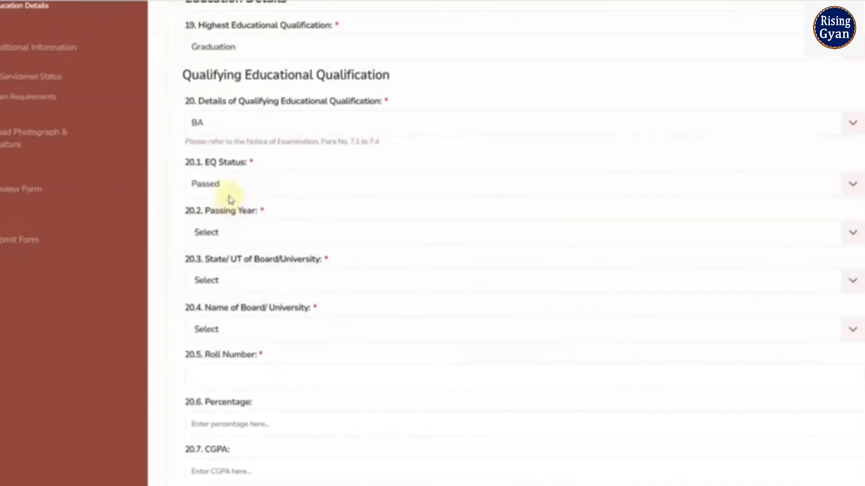
{"action": "left_click", "coordinate": [229, 193]}
{"action": "left_click", "coordinate": [231, 235]}
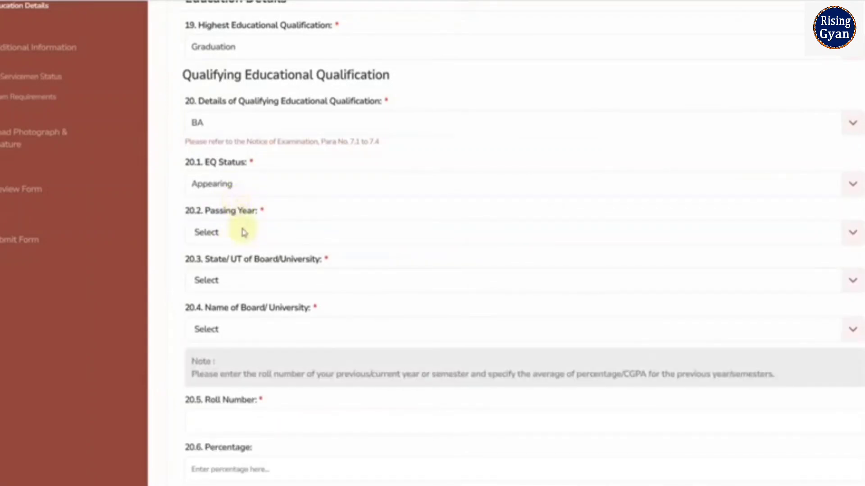
{"action": "left_click", "coordinate": [239, 233]}
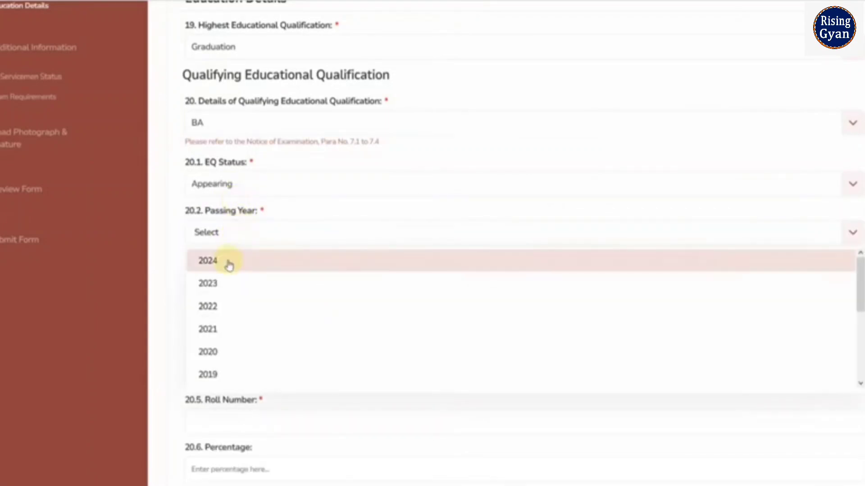
{"action": "left_click", "coordinate": [228, 264]}
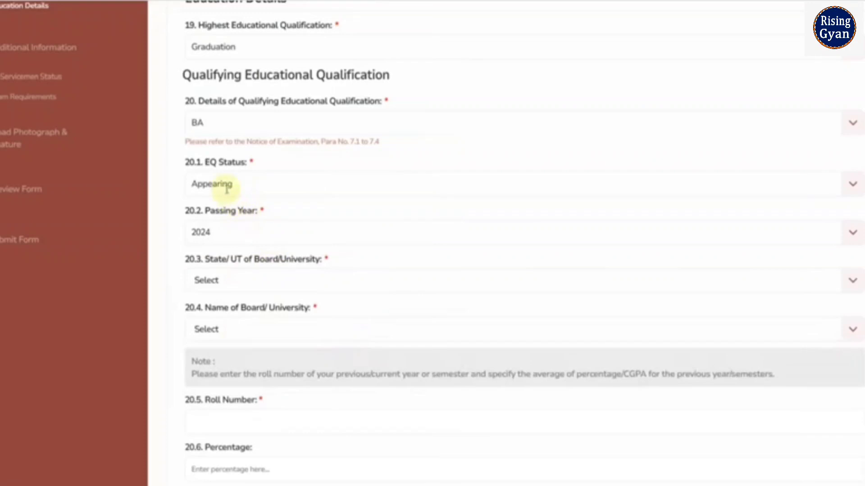
{"action": "left_click", "coordinate": [226, 186]}
{"action": "left_click", "coordinate": [241, 213]}
{"action": "left_click", "coordinate": [232, 233]}
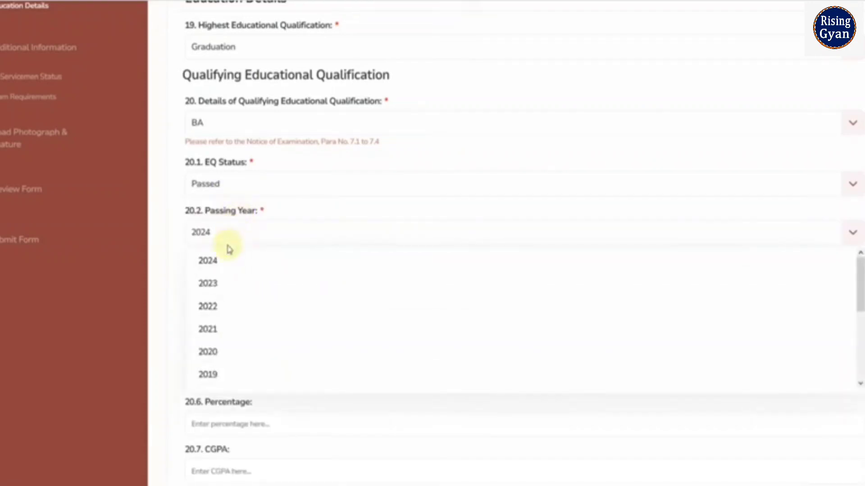
{"action": "left_click", "coordinate": [232, 351]}
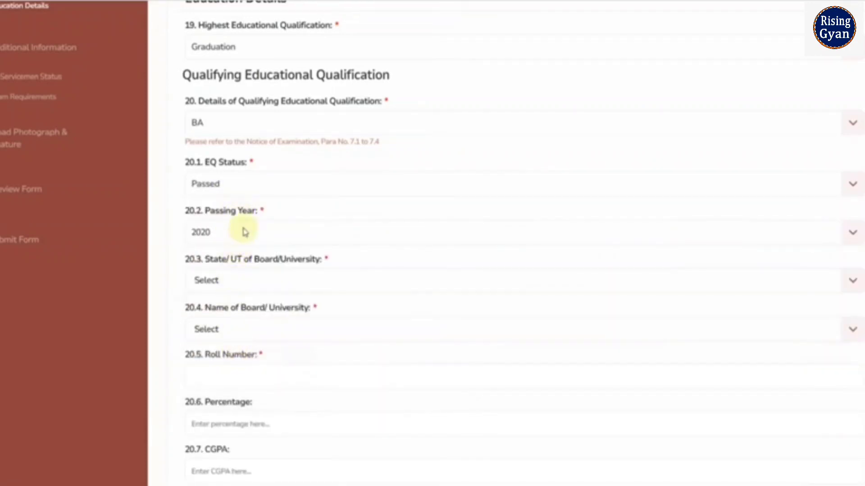
- Choose Rajasthan as the state and University of Rajasthan as the board
{"action": "scroll", "coordinate": [243, 232], "scroll_direction": "down", "scroll_amount": 2}
{"action": "left_click_drag", "start_coordinate": [218, 190], "coordinate": [258, 217]}
{"action": "left_click", "coordinate": [258, 215]}
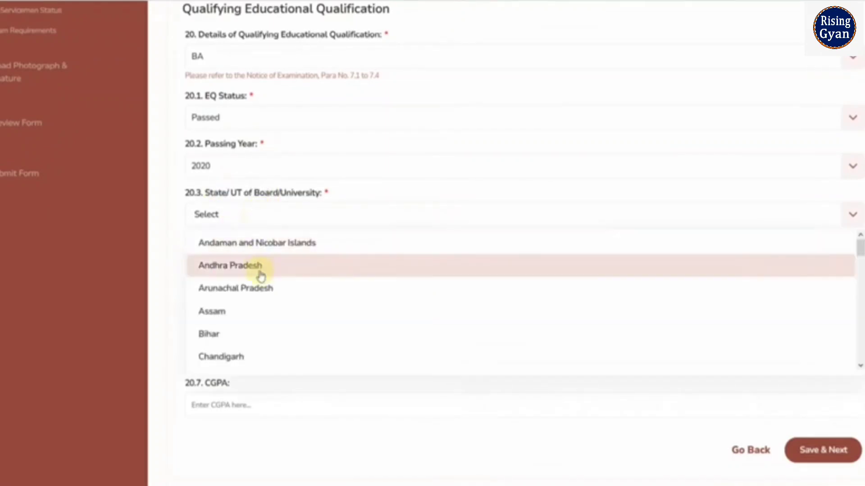
{"action": "scroll", "coordinate": [258, 271], "scroll_direction": "down", "scroll_amount": 6}
{"action": "scroll", "coordinate": [261, 276], "scroll_direction": "down", "scroll_amount": 5}
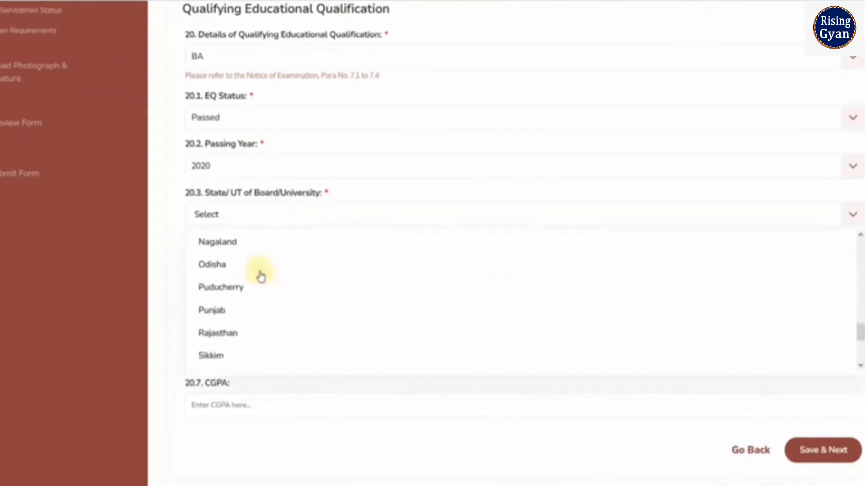
{"action": "left_click", "coordinate": [240, 263]}
{"action": "scroll", "coordinate": [259, 237], "scroll_direction": "down", "scroll_amount": 2}
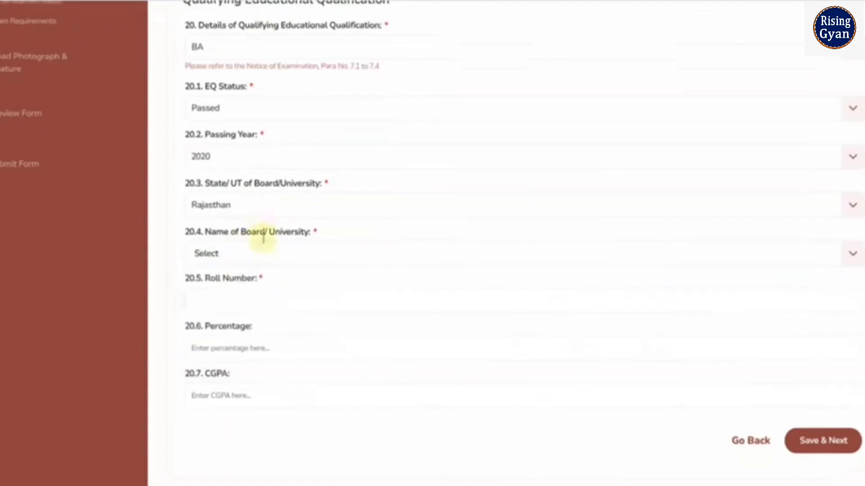
{"action": "left_click", "coordinate": [247, 197]}
{"action": "scroll", "coordinate": [262, 261], "scroll_direction": "down", "scroll_amount": 7}
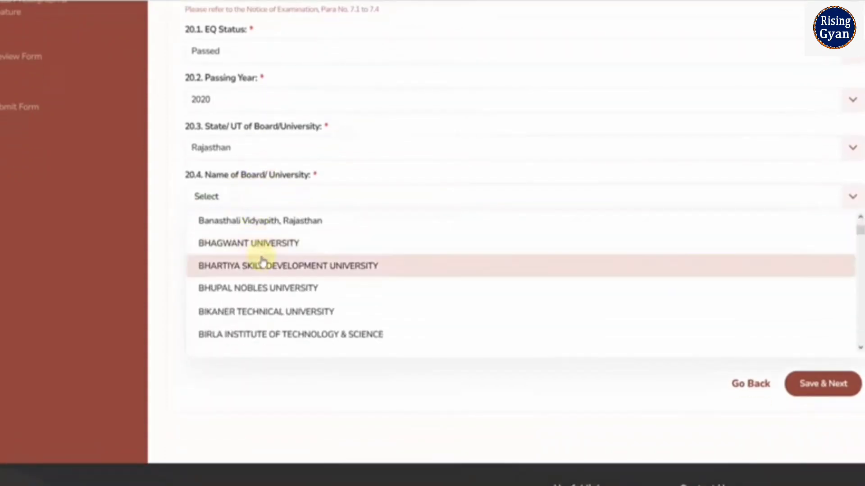
{"action": "scroll", "coordinate": [279, 279], "scroll_direction": "down", "scroll_amount": 20}
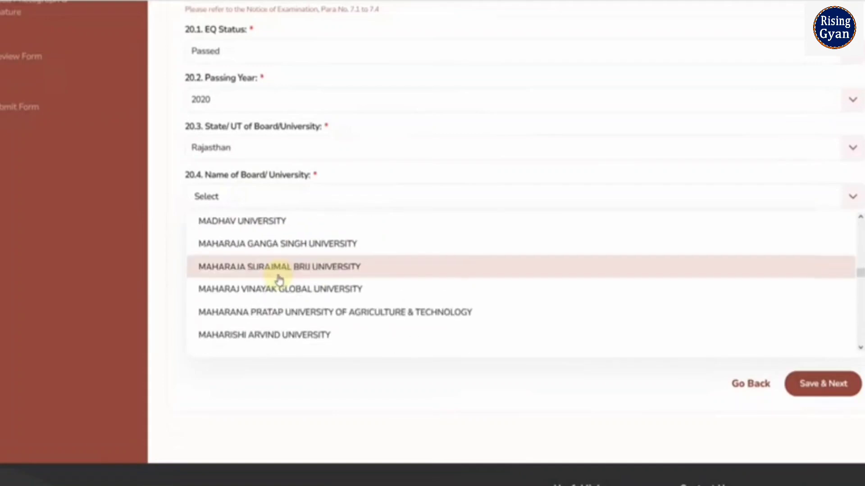
{"action": "scroll", "coordinate": [279, 280], "scroll_direction": "down", "scroll_amount": 2}
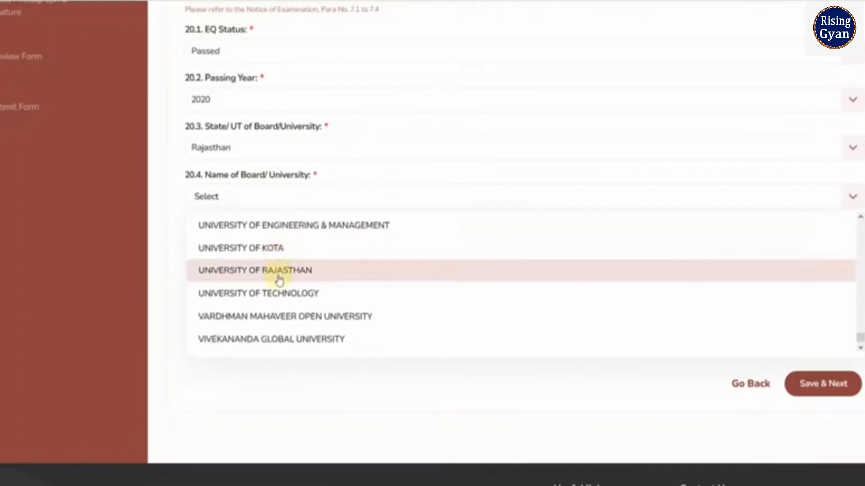
{"action": "left_click", "coordinate": [290, 277]}
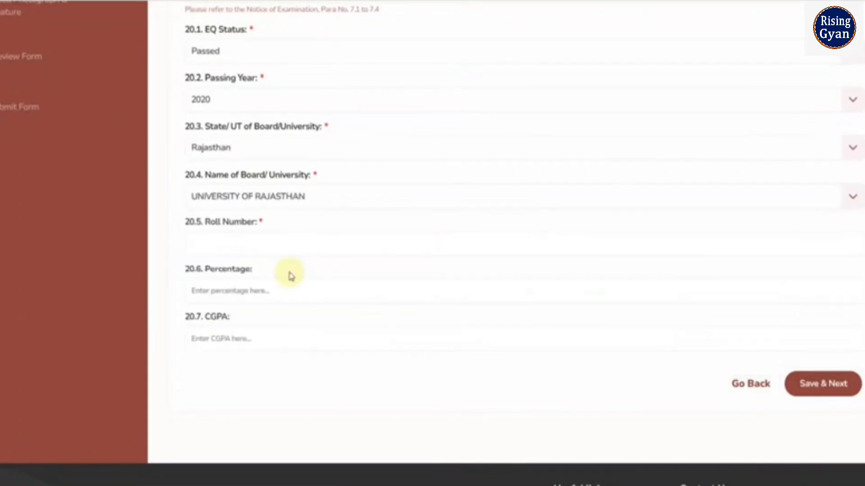
- Enter the roll number and 72.00 percent, then save the education details
{"action": "left_click", "coordinate": [256, 243]}
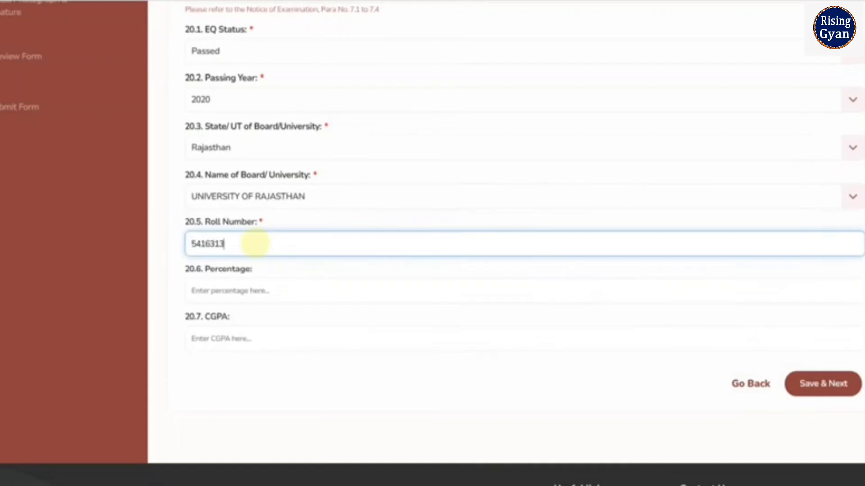
{"action": "left_click", "coordinate": [293, 282]}
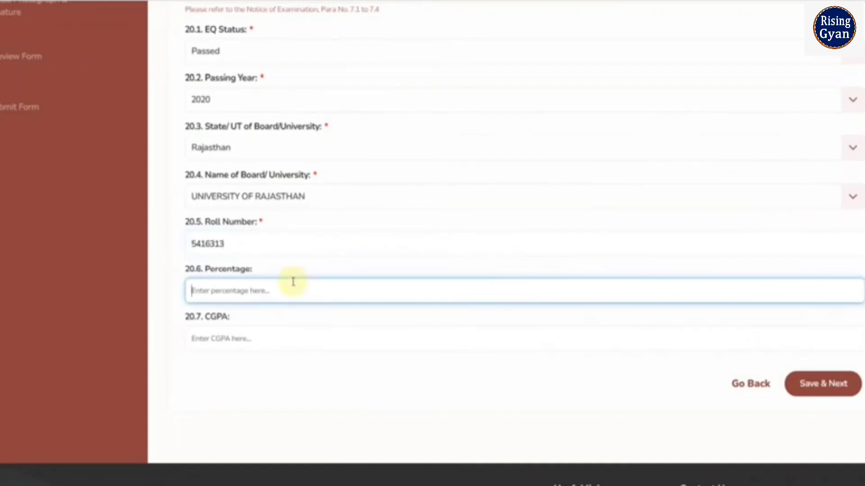
{"action": "type", "text": "72.00"}
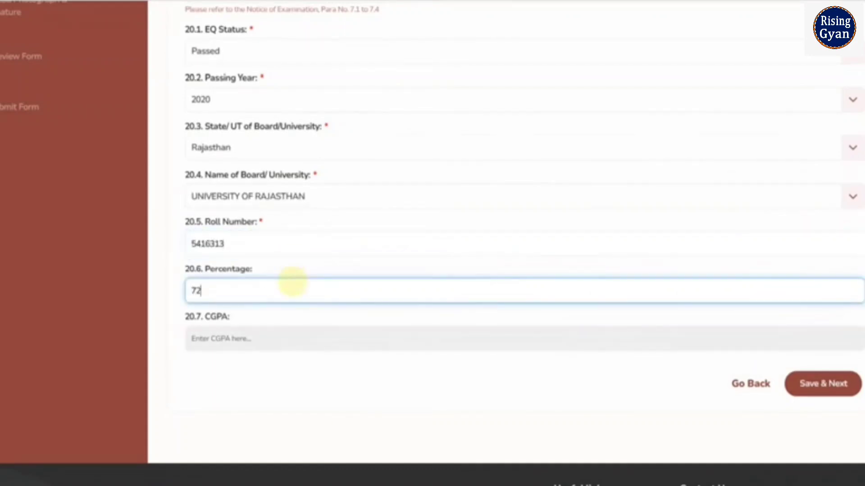
{"action": "left_click", "coordinate": [455, 375]}
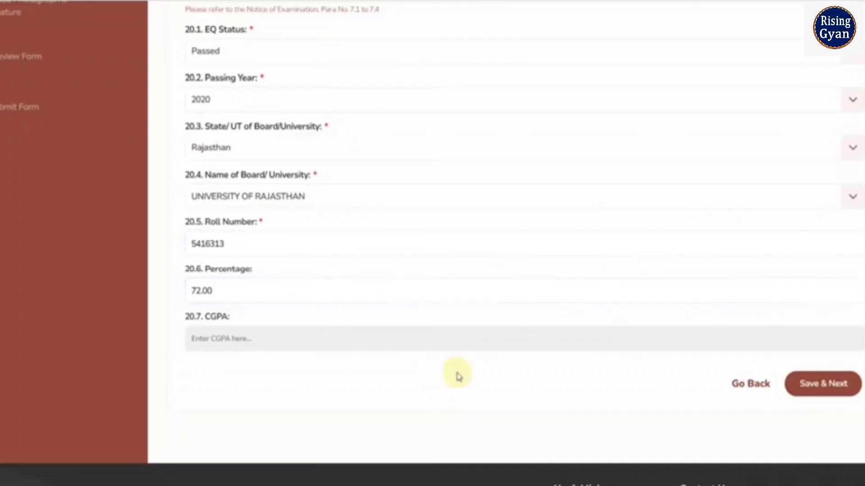
{"action": "left_click", "coordinate": [823, 383]}
{"action": "scroll", "coordinate": [440, 237], "scroll_direction": "up", "scroll_amount": 5}
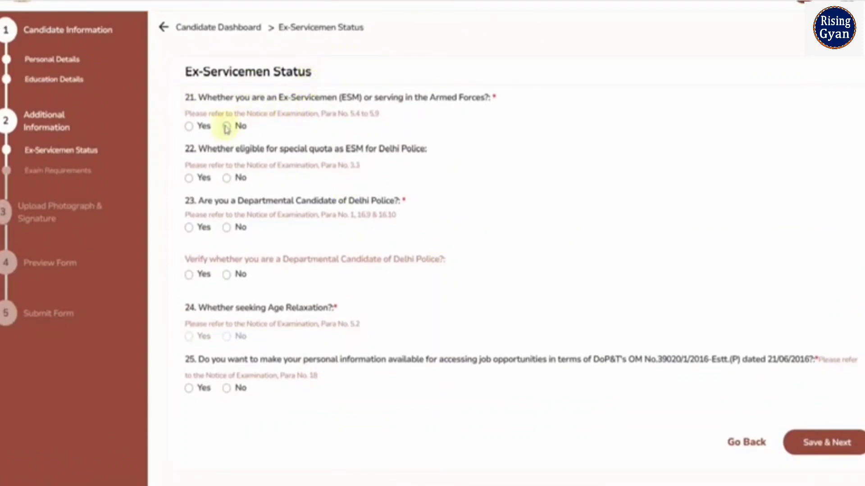
- Answer No to the ex-servicemen, Delhi Police ESM quota and departmental candidate questions
{"action": "left_click", "coordinate": [189, 126]}
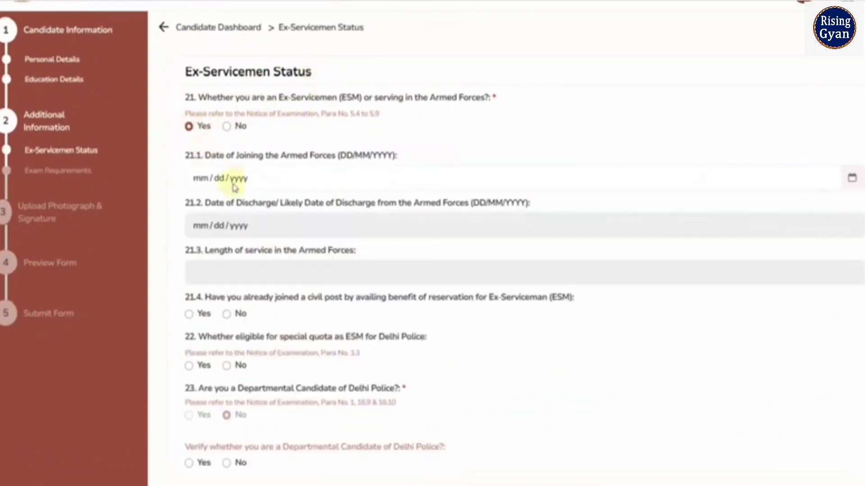
{"action": "left_click", "coordinate": [227, 126]}
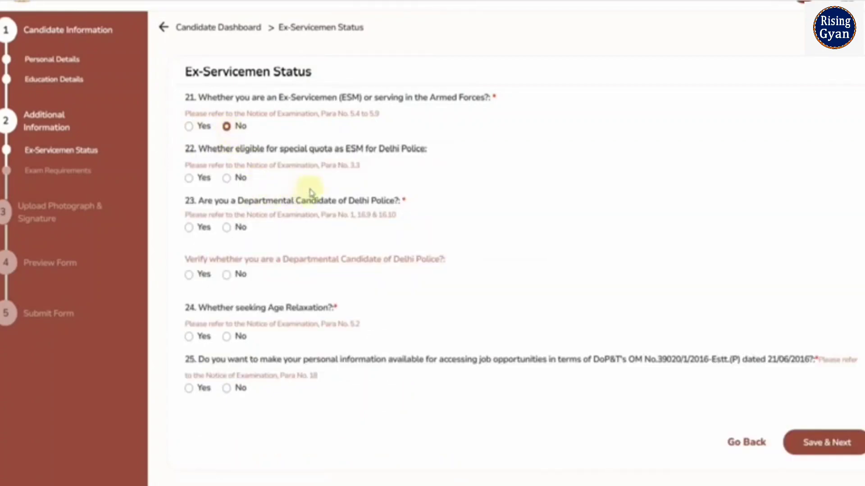
{"action": "left_click", "coordinate": [226, 178]}
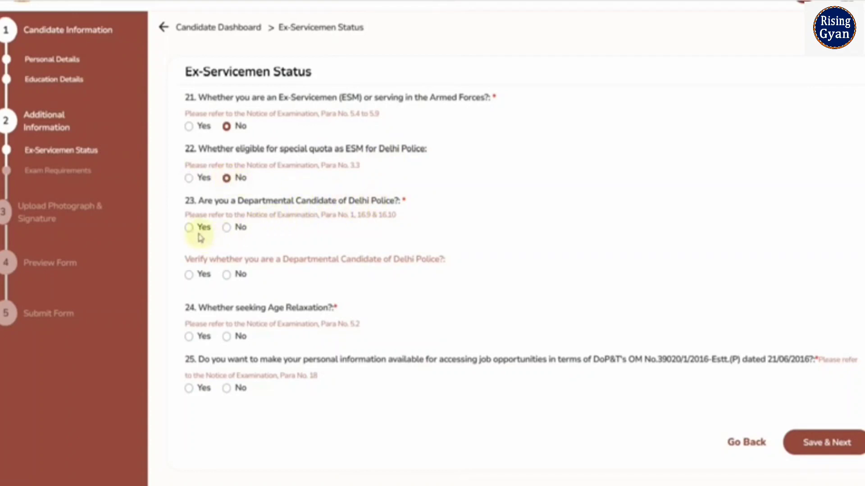
{"action": "left_click", "coordinate": [226, 227]}
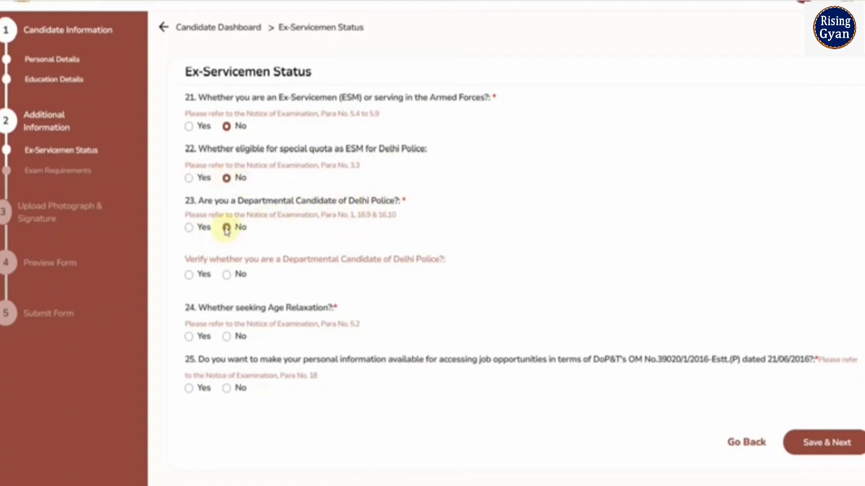
{"action": "left_click", "coordinate": [226, 275]}
- Set age relaxation to No, agree to share personal information for job opportunities, and save
{"action": "left_click", "coordinate": [189, 337]}
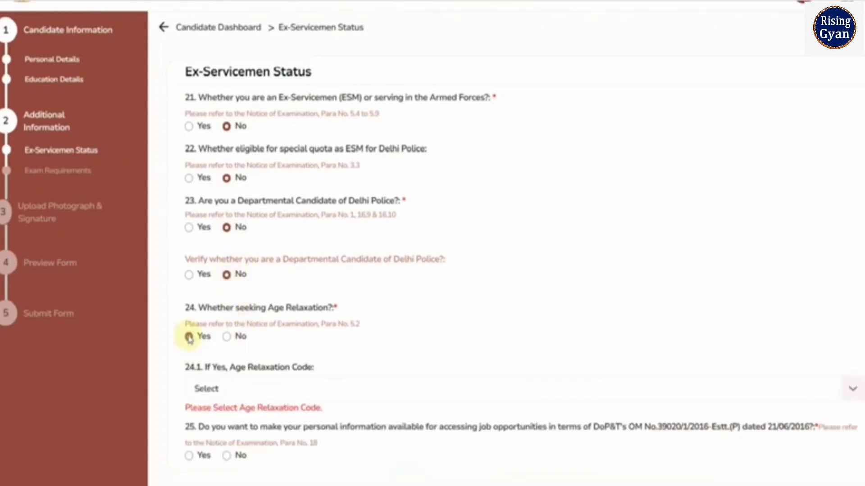
{"action": "scroll", "coordinate": [297, 310], "scroll_direction": "down", "scroll_amount": 3}
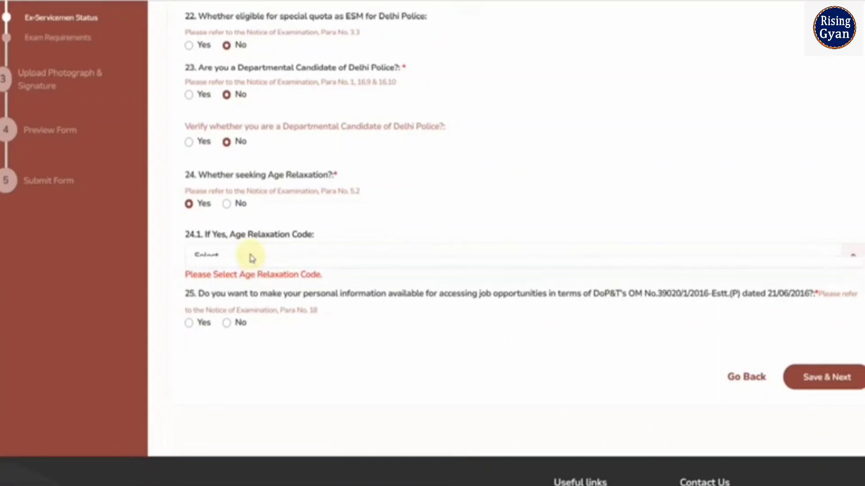
{"action": "left_click", "coordinate": [226, 203]}
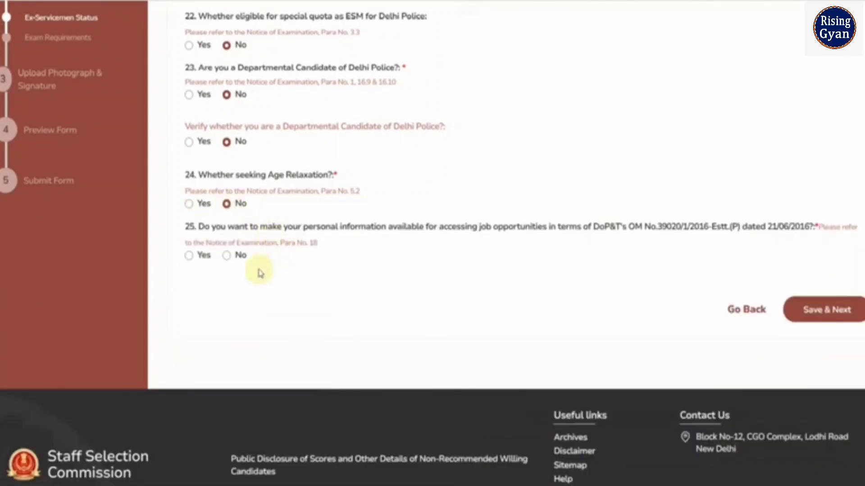
{"action": "left_click_drag", "start_coordinate": [313, 227], "coordinate": [432, 231]}
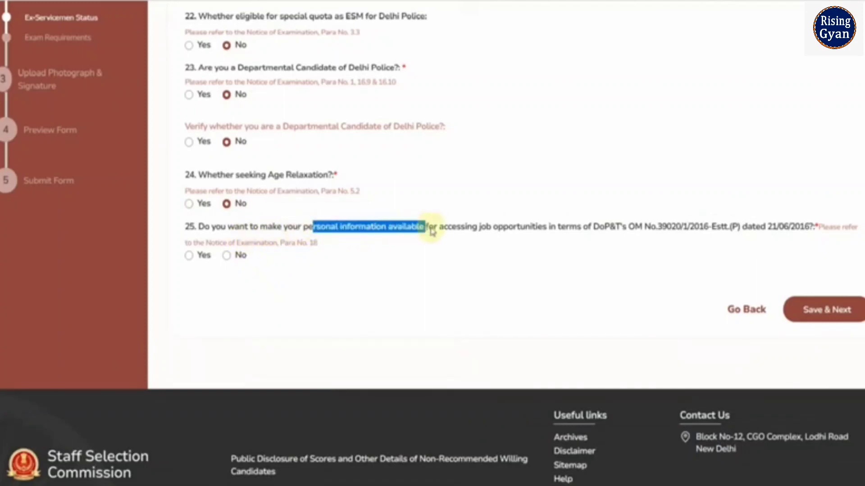
{"action": "left_click", "coordinate": [498, 248]}
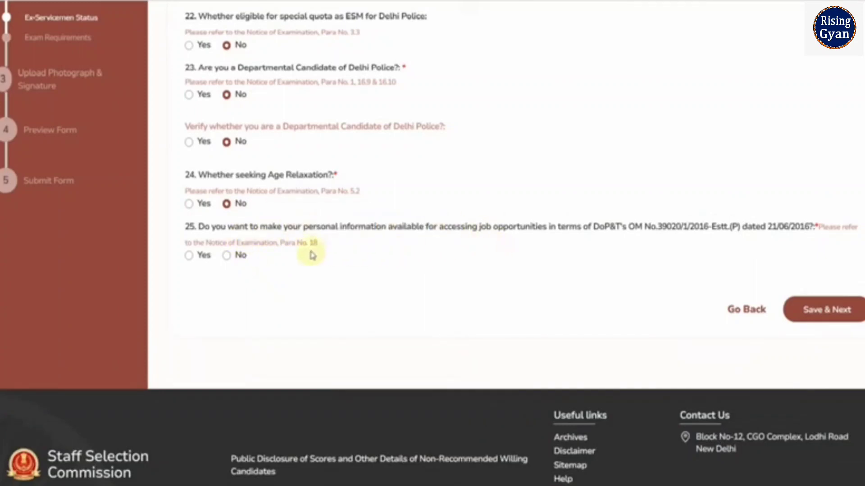
{"action": "left_click", "coordinate": [189, 256]}
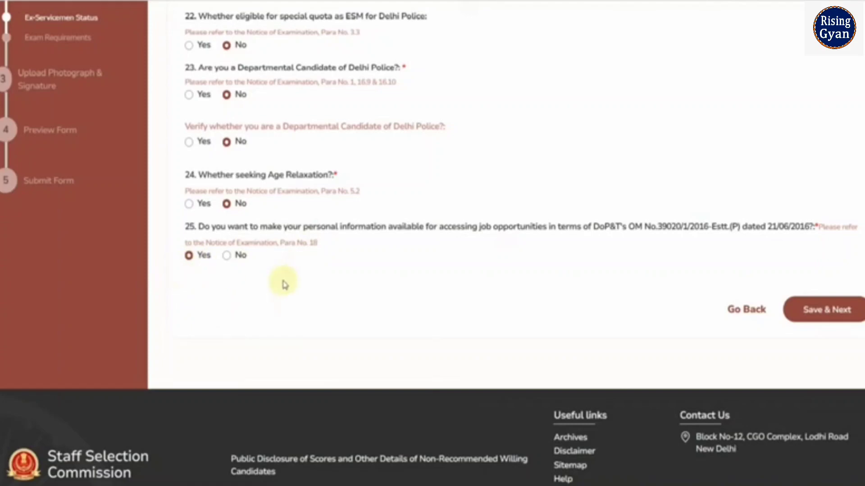
{"action": "left_click", "coordinate": [816, 322]}
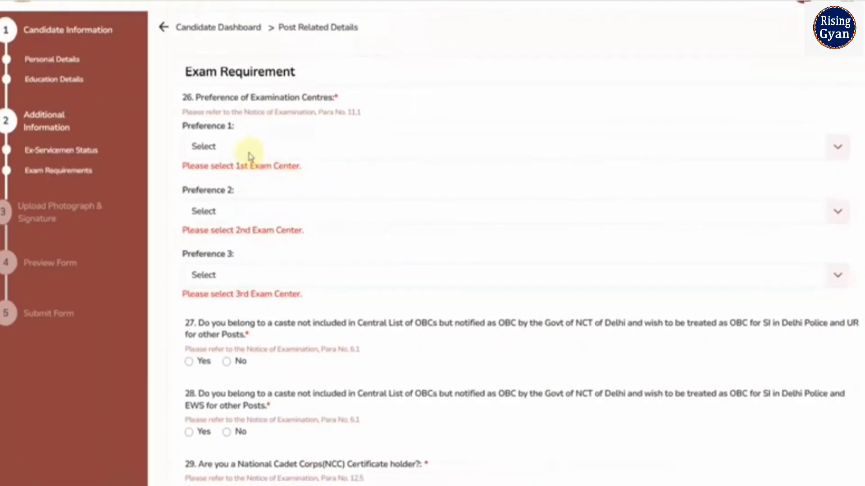
- Set centre preferences to CR-Agra (3001), CR-Kanpur (3009) and CR-Lucknow (3010)
{"action": "left_click", "coordinate": [250, 153]}
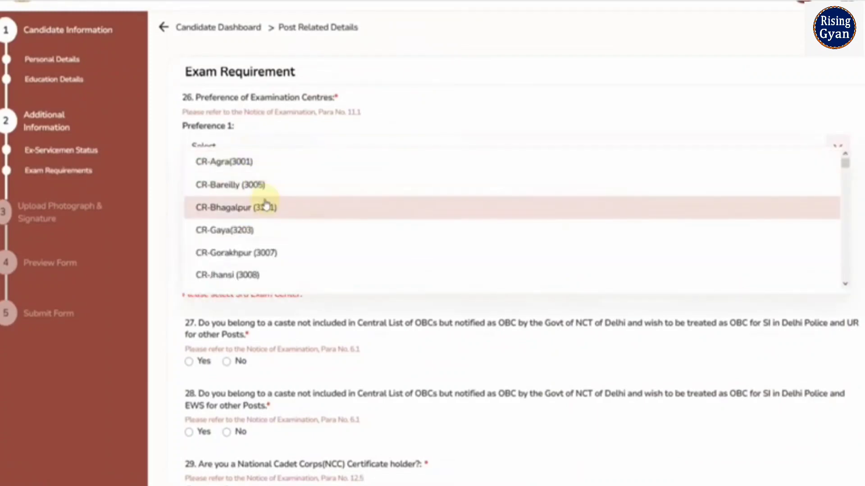
{"action": "left_click", "coordinate": [259, 163]}
{"action": "left_click", "coordinate": [259, 197]}
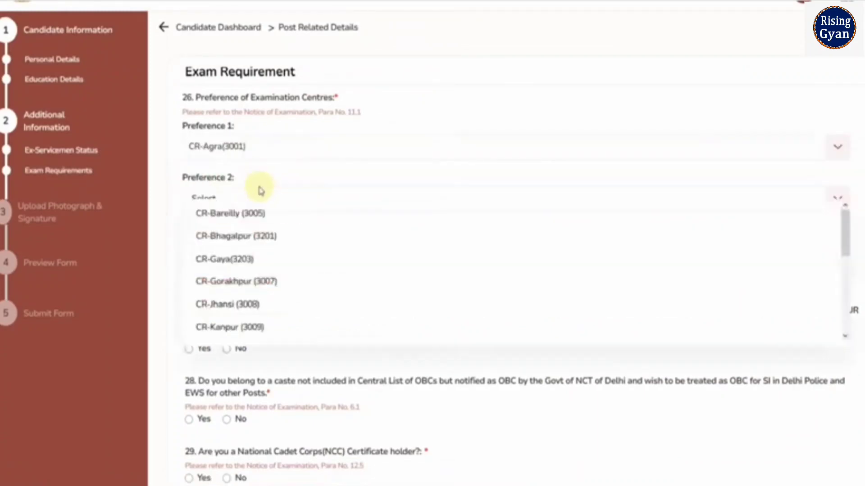
{"action": "left_click", "coordinate": [261, 200]}
{"action": "left_click", "coordinate": [259, 198]}
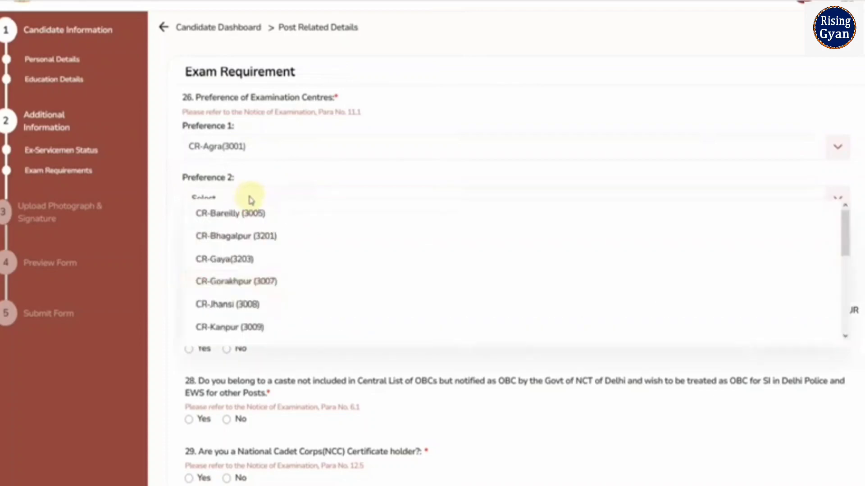
{"action": "left_click", "coordinate": [247, 328]}
{"action": "left_click", "coordinate": [230, 251]}
{"action": "scroll", "coordinate": [239, 322], "scroll_direction": "down", "scroll_amount": 5}
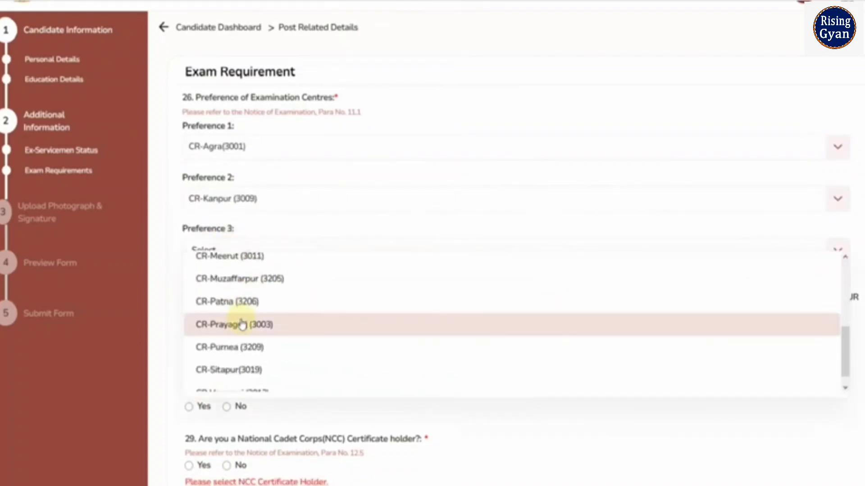
{"action": "scroll", "coordinate": [245, 292], "scroll_direction": "up", "scroll_amount": 3}
{"action": "left_click", "coordinate": [235, 307]}
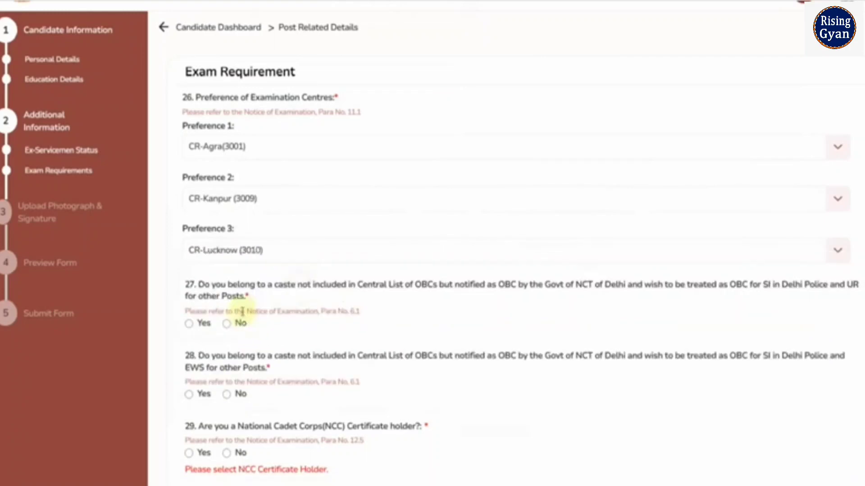
- Answer No to questions 27 and 28 and both NCC certificate questions
{"action": "scroll", "coordinate": [301, 288], "scroll_direction": "down", "scroll_amount": 3}
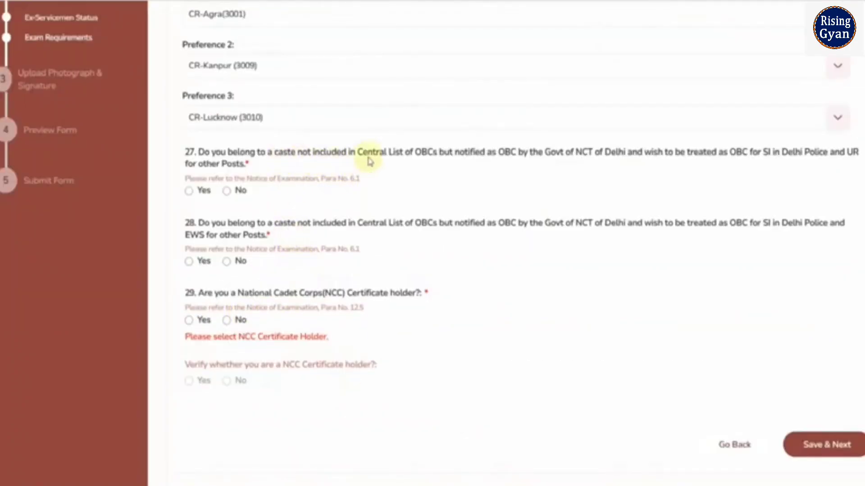
{"action": "left_click_drag", "start_coordinate": [369, 160], "coordinate": [427, 162]}
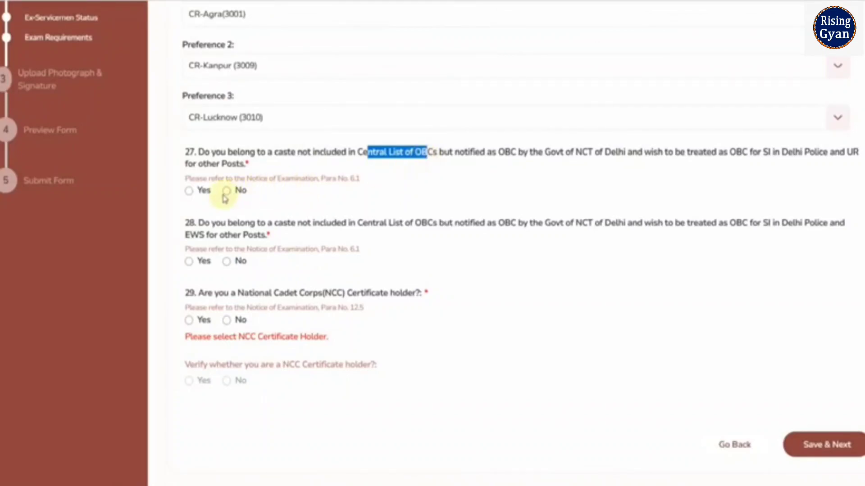
{"action": "left_click_drag", "start_coordinate": [262, 179], "coordinate": [361, 182]}
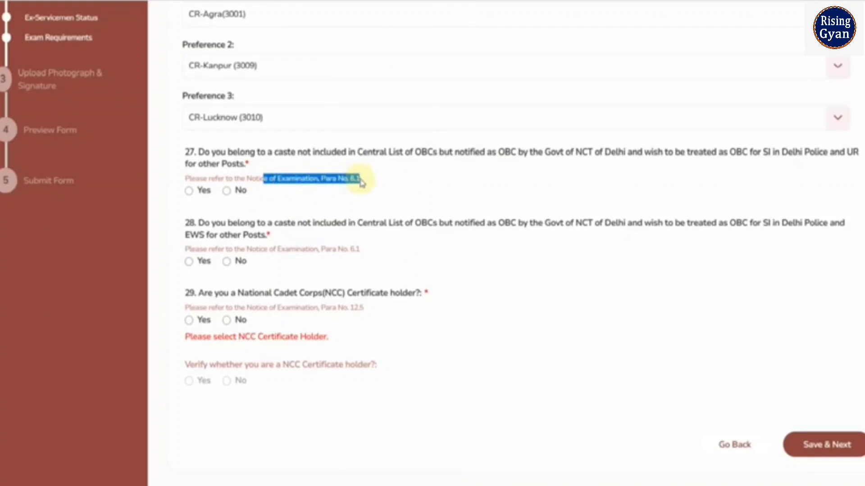
{"action": "left_click", "coordinate": [363, 183]}
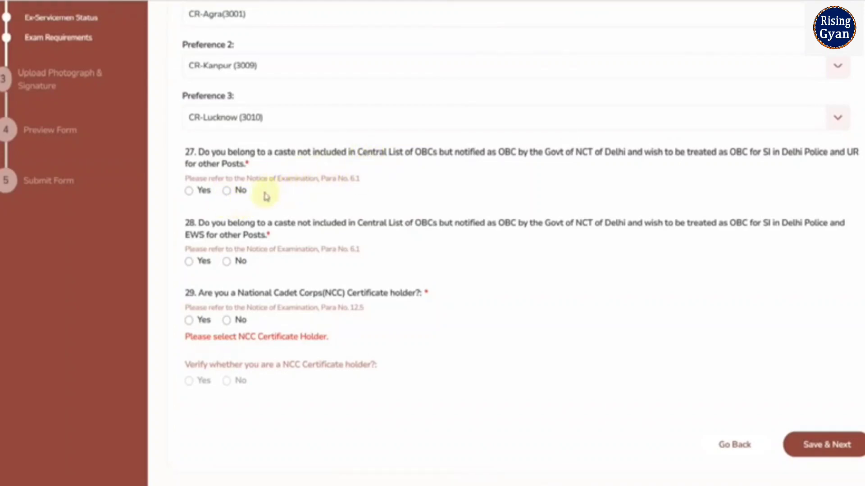
{"action": "left_click", "coordinate": [228, 193]}
{"action": "left_click", "coordinate": [227, 265]}
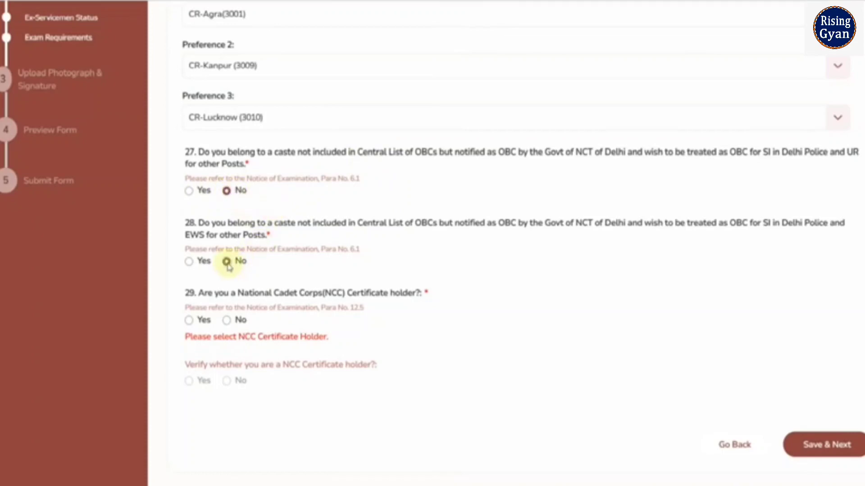
{"action": "scroll", "coordinate": [305, 276], "scroll_direction": "down", "scroll_amount": 3}
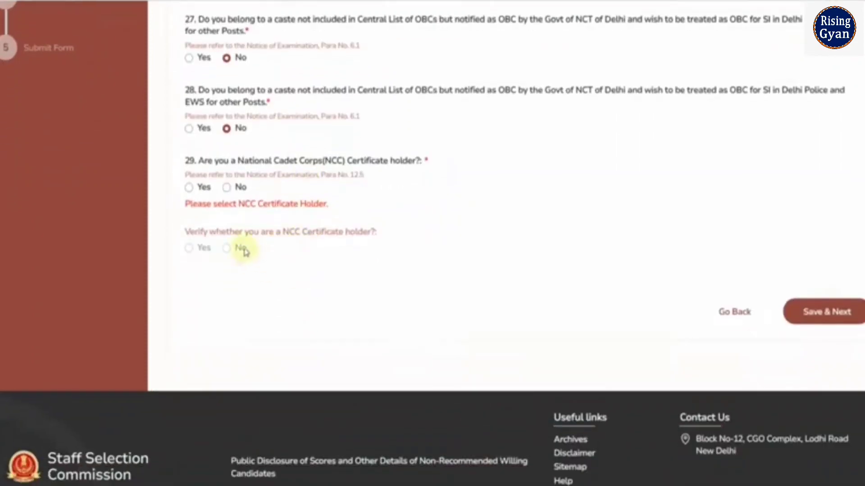
{"action": "left_click", "coordinate": [227, 188]}
{"action": "left_click", "coordinate": [227, 235]}
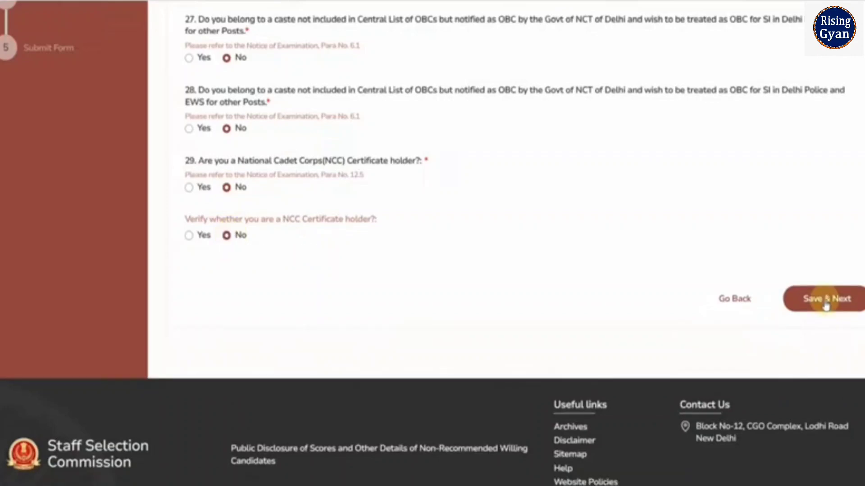
- Save the exam requirements and review the photograph and signature upload requirements
{"action": "left_click", "coordinate": [826, 301]}
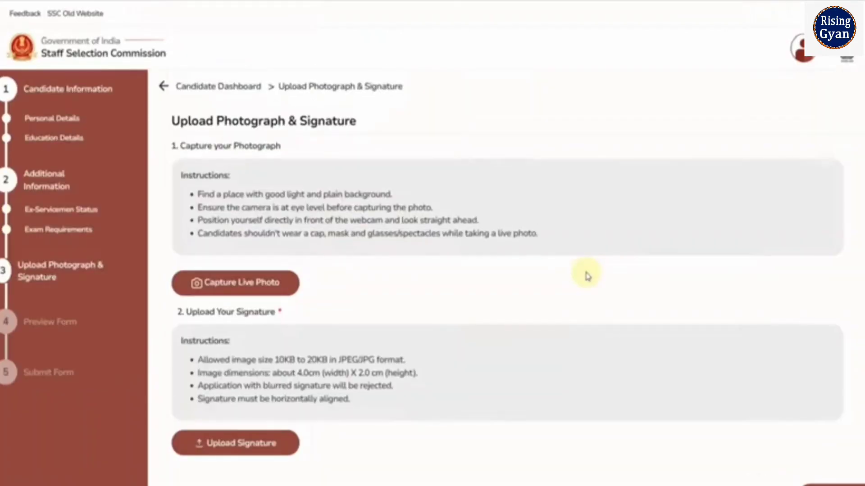
{"action": "scroll", "coordinate": [587, 276], "scroll_direction": "down", "scroll_amount": 2}
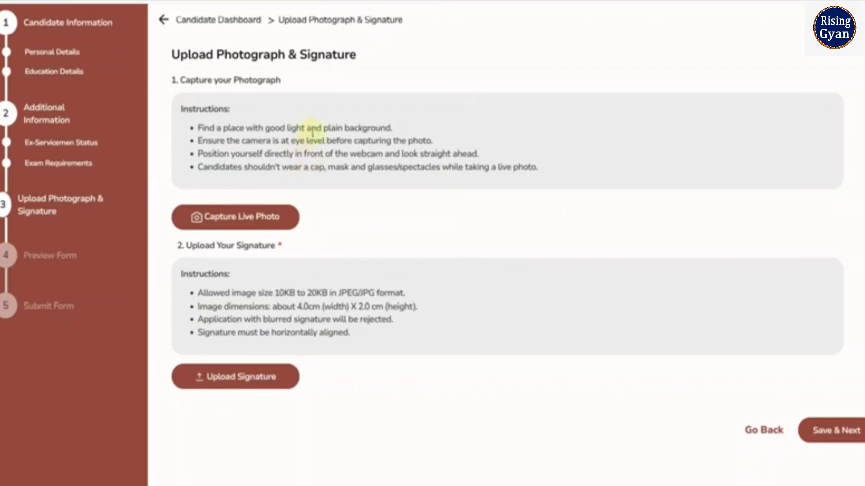
{"action": "left_click_drag", "start_coordinate": [323, 130], "coordinate": [392, 130]}
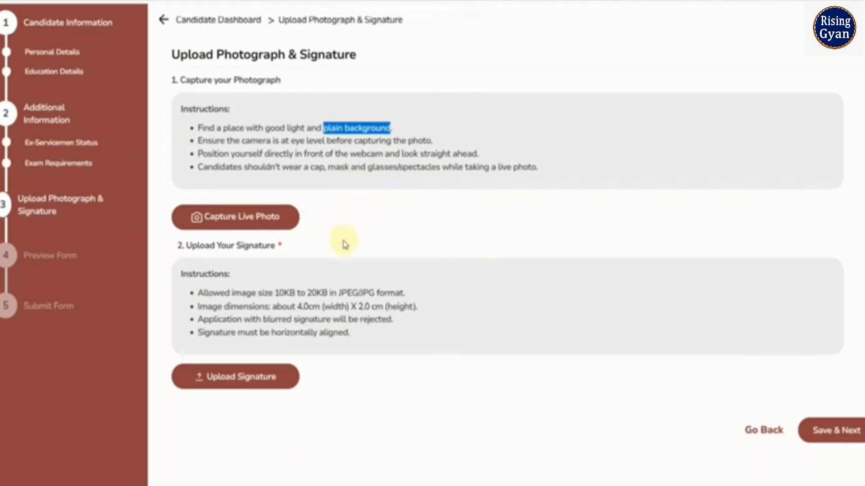
{"action": "scroll", "coordinate": [332, 293], "scroll_direction": "down", "scroll_amount": 2}
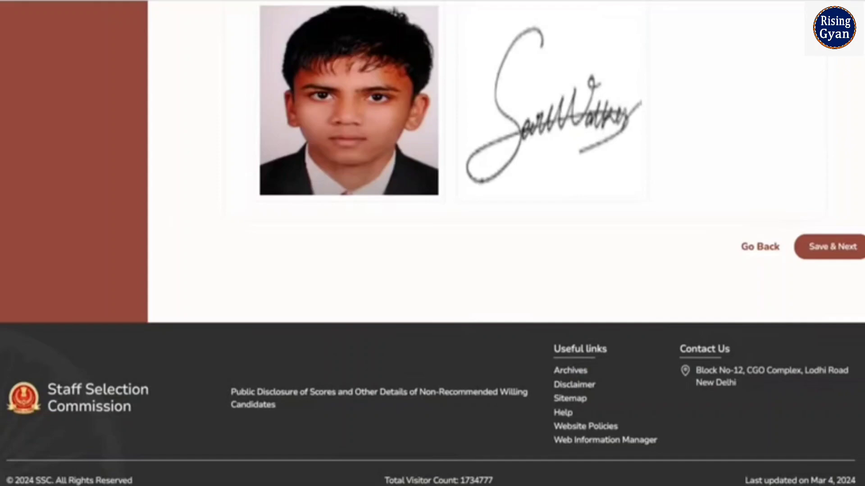
- Save the photo and signature, agree to the declaration, enter the captcha, and submit the application
{"action": "left_click", "coordinate": [834, 252]}
{"action": "scroll", "coordinate": [604, 205], "scroll_direction": "down", "scroll_amount": 3}
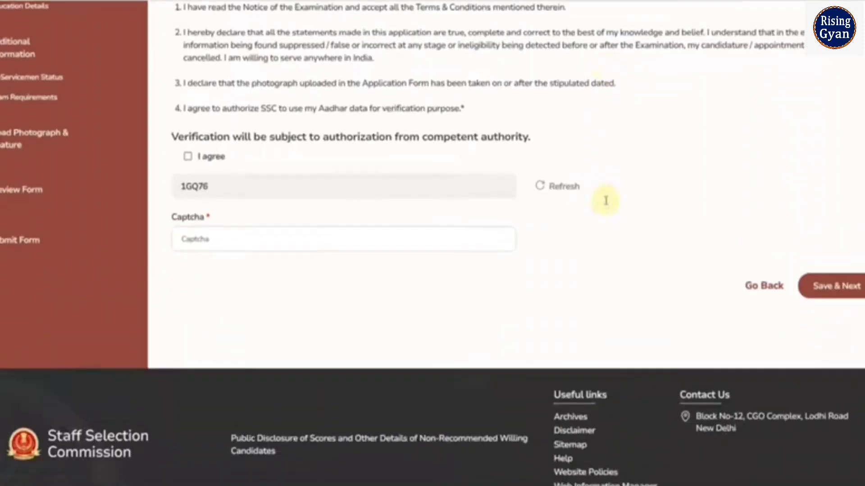
{"action": "left_click", "coordinate": [188, 157]}
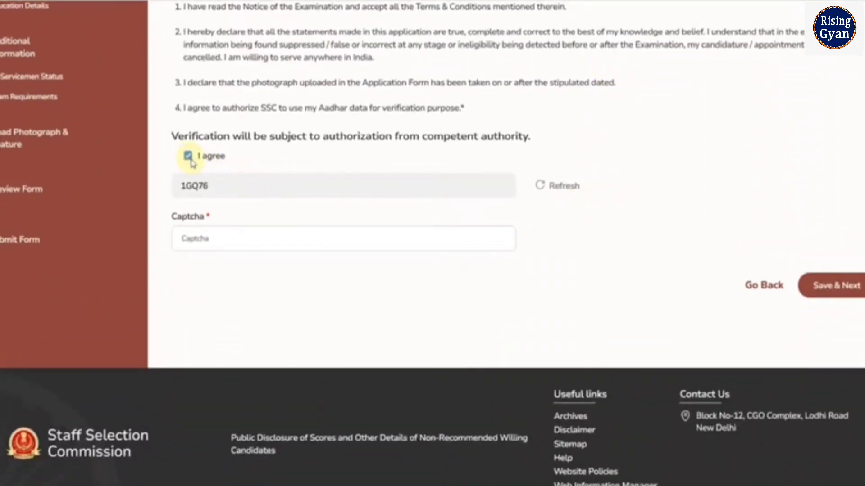
{"action": "left_click", "coordinate": [217, 240]}
{"action": "type", "text": "1"}
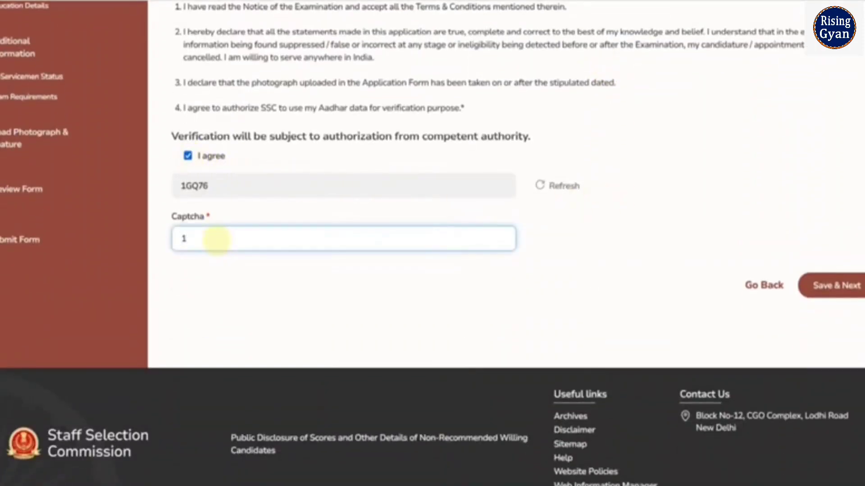
{"action": "type", "text": "GQ76"}
{"action": "left_click", "coordinate": [846, 291]}
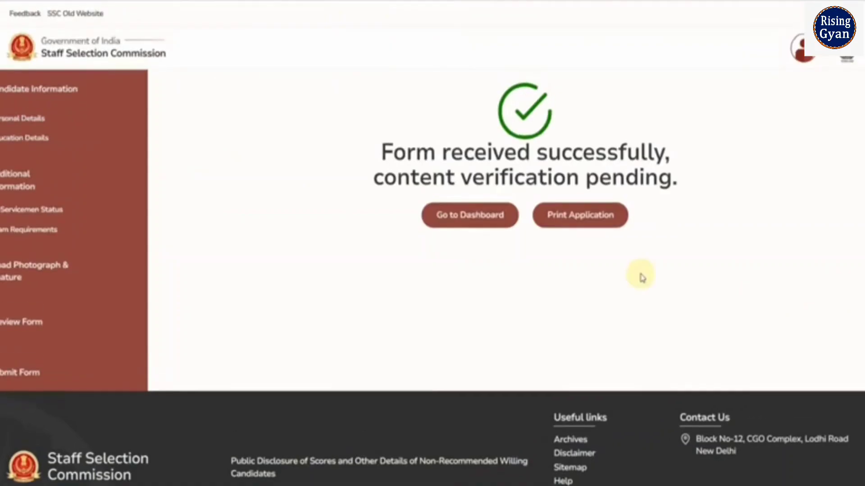